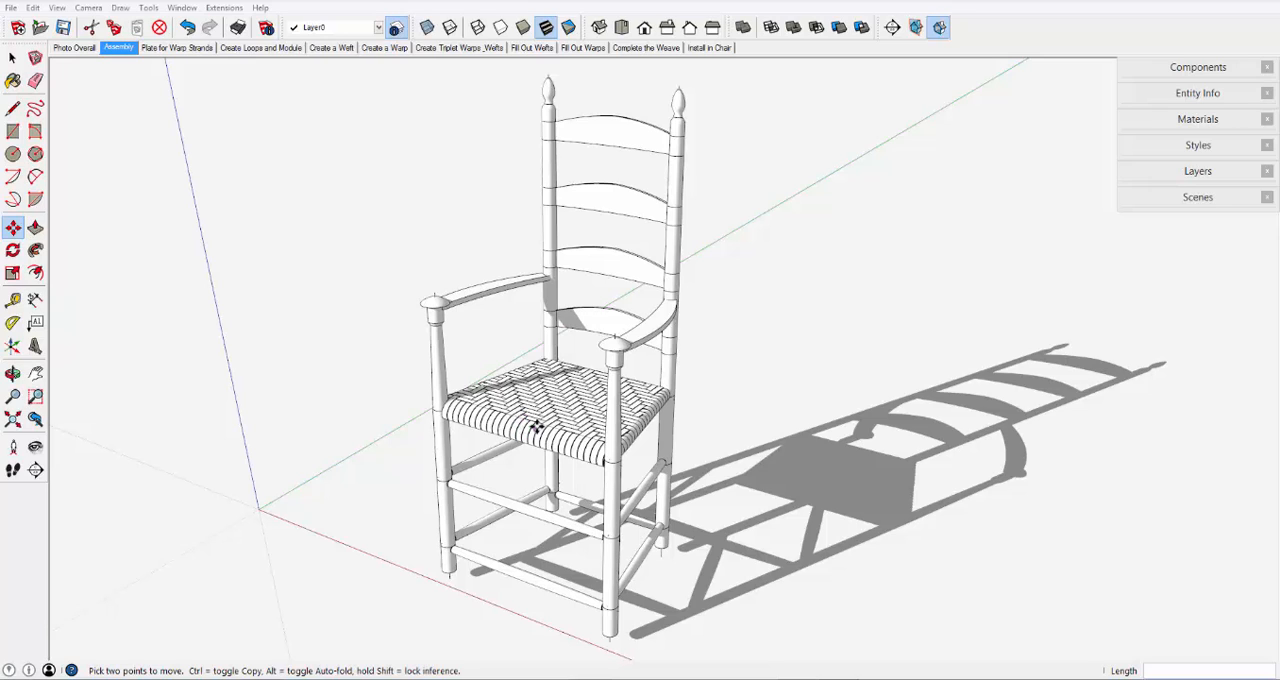
- Examine the woven seat of the assembled chair up close and show the Photo Overall scene
click(554, 422)
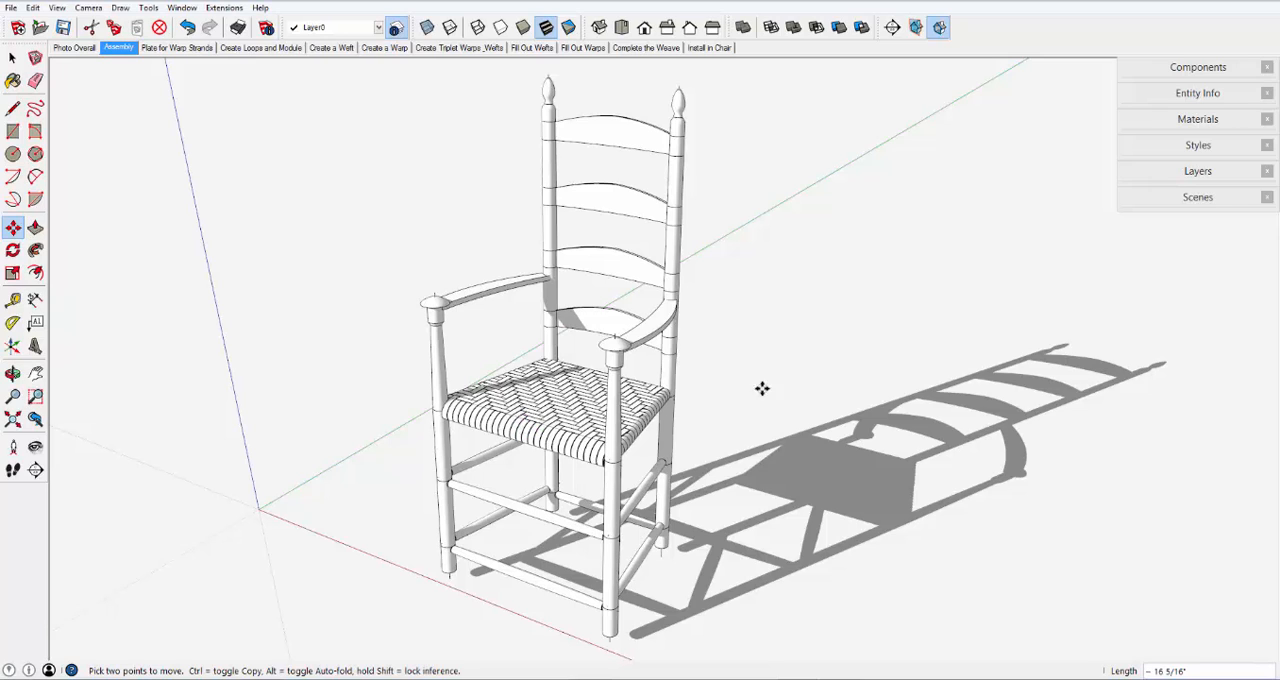
click(12, 57)
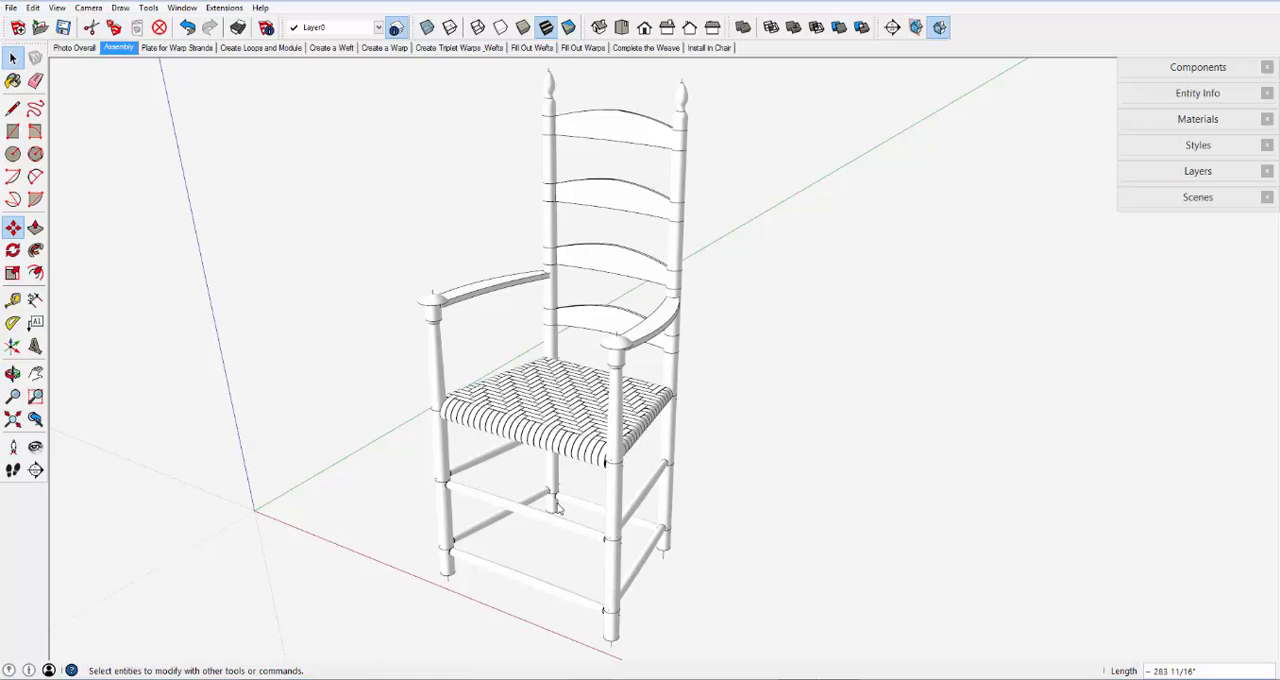
scroll(545, 437, up, 3)
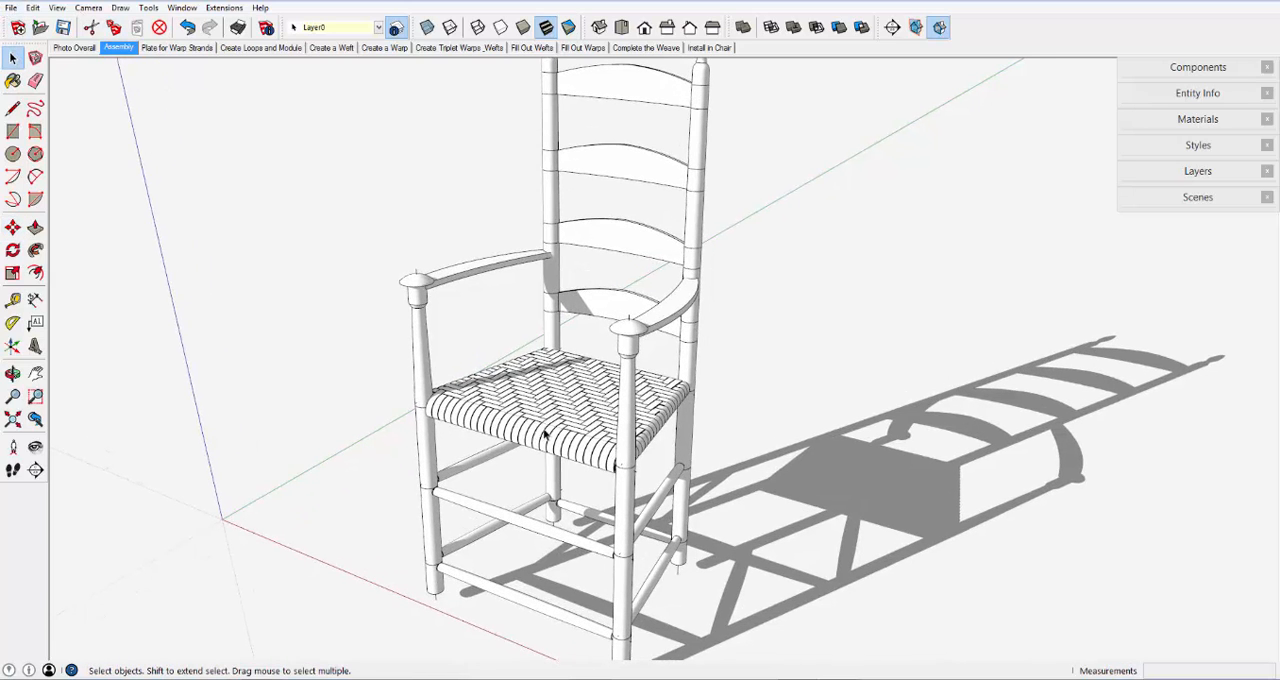
scroll(545, 437, up, 2)
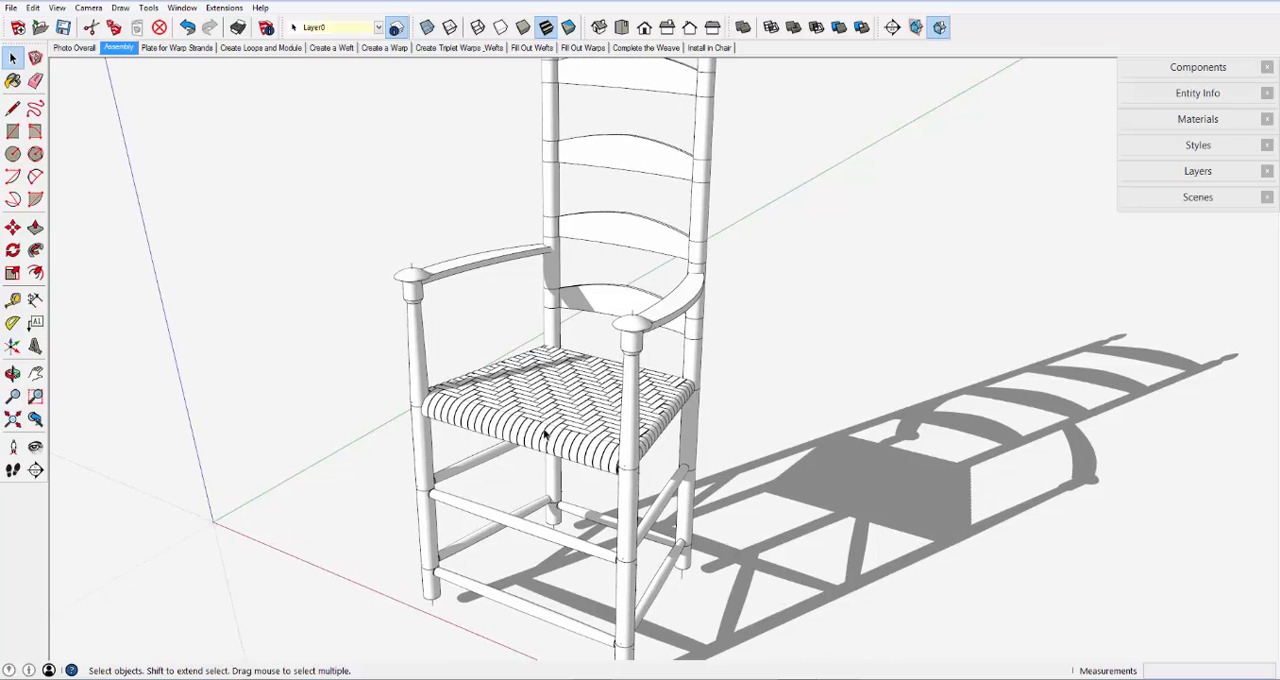
scroll(545, 437, up, 5)
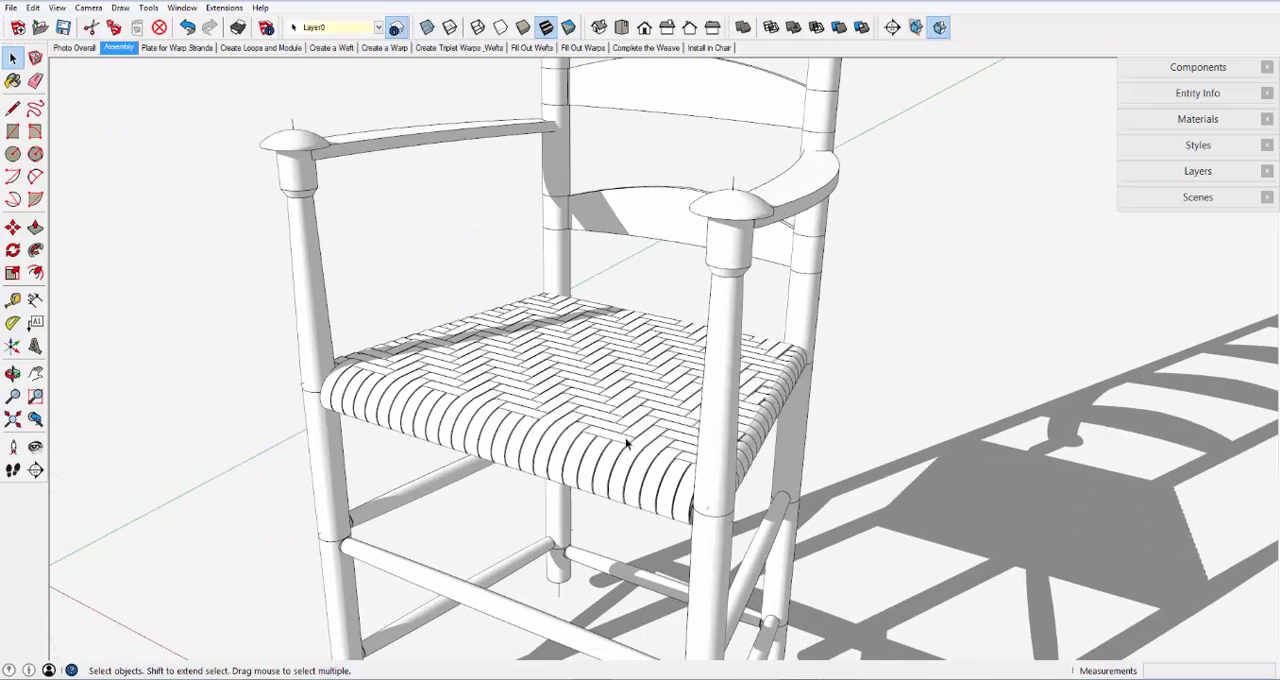
scroll(702, 419, down, 4)
scroll(702, 419, down, 1)
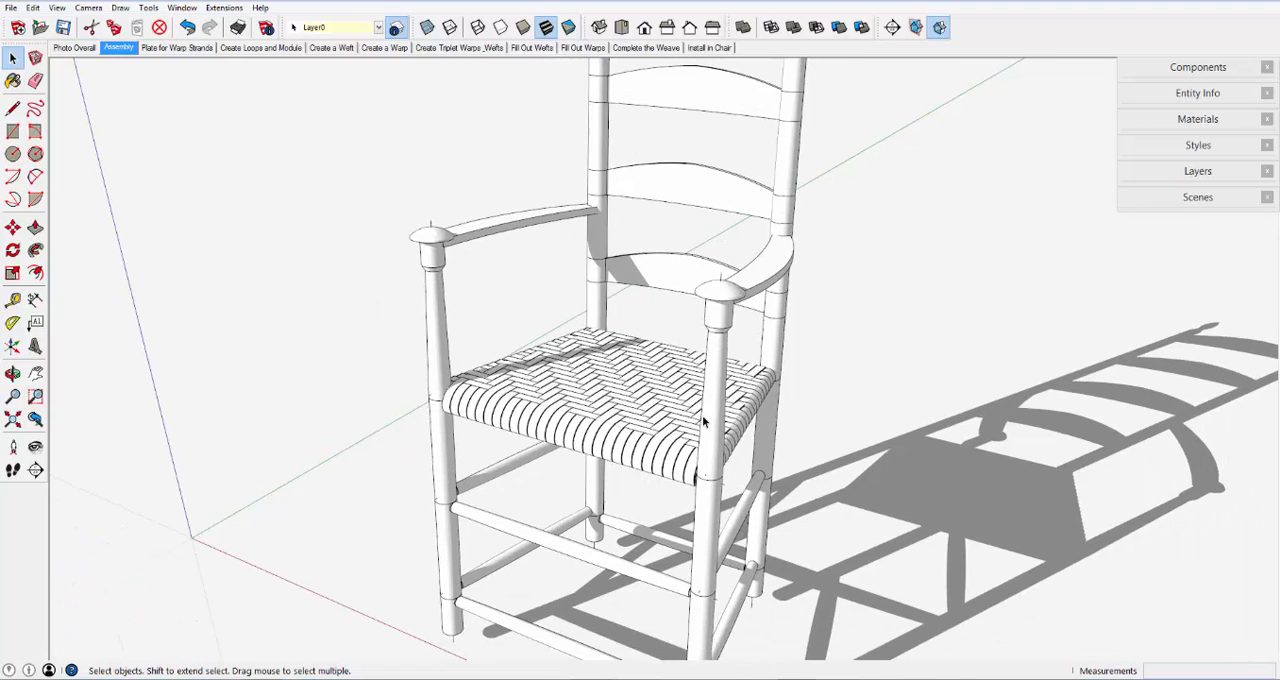
click(85, 50)
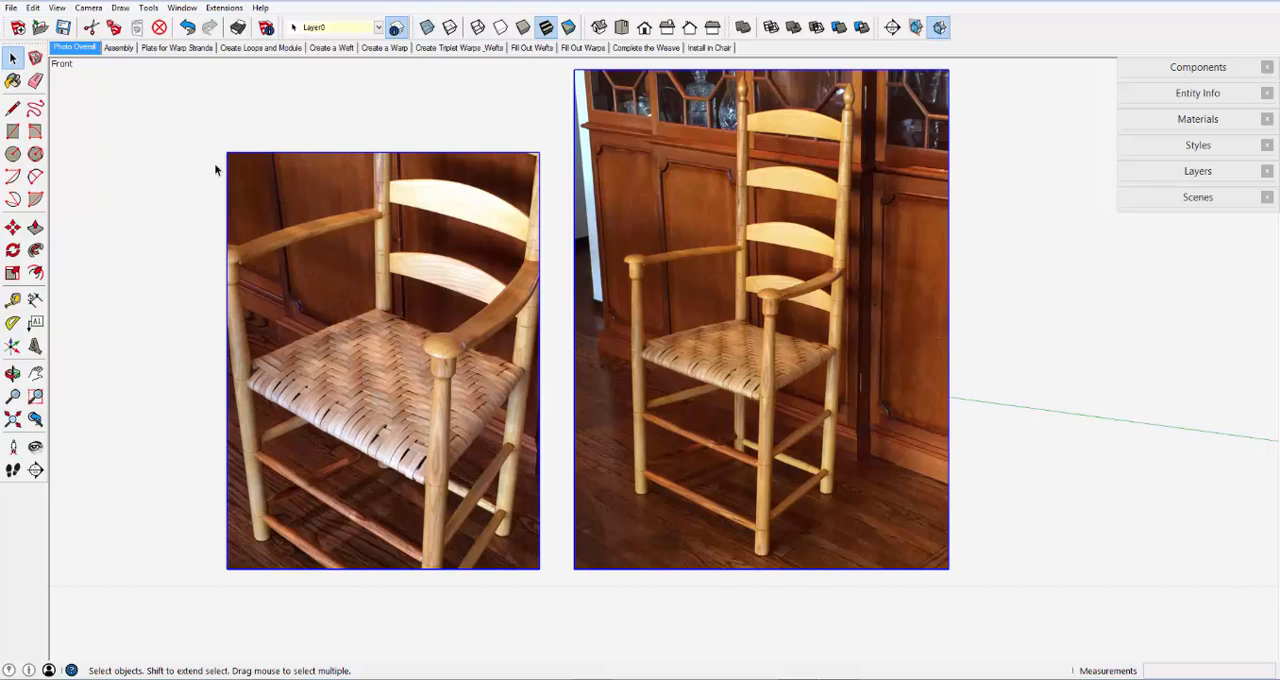
- Show the Plate for Warp Strands scene and select the flat seat plate to examine its outline
click(150, 48)
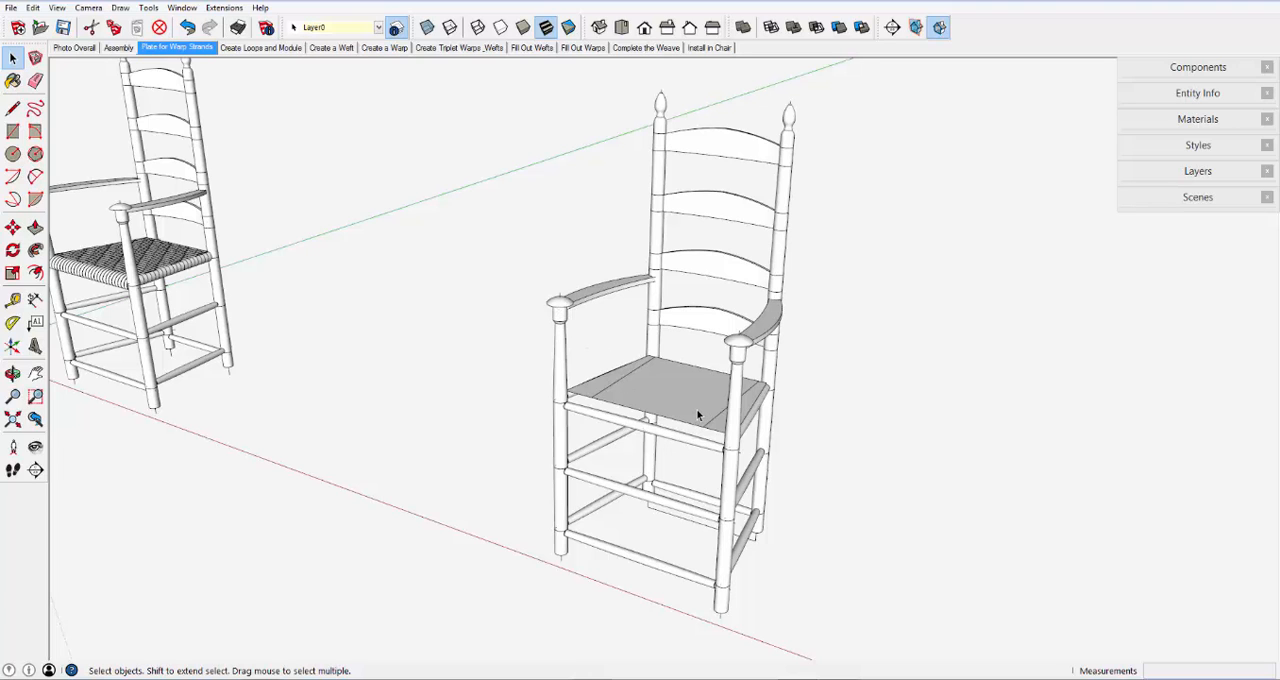
scroll(697, 414, up, 5)
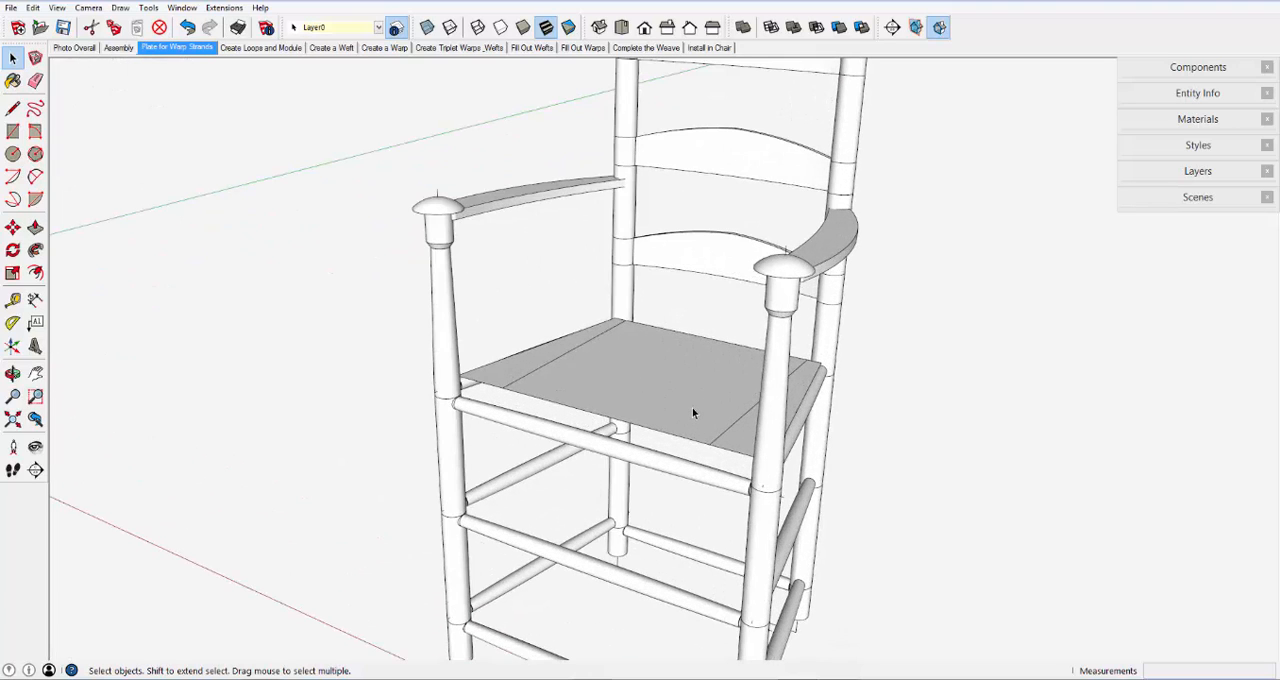
click(648, 411)
middle_drag(650, 402, 709, 512)
scroll(548, 384, down, 1)
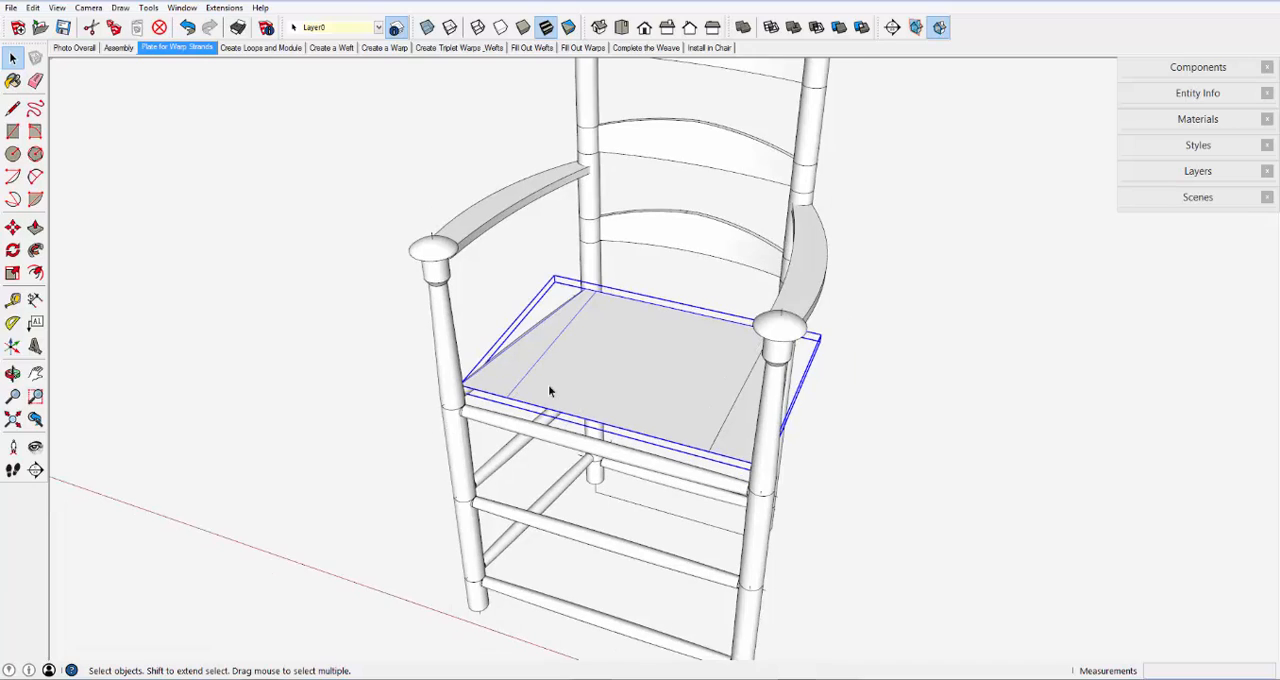
scroll(549, 391, down, 1)
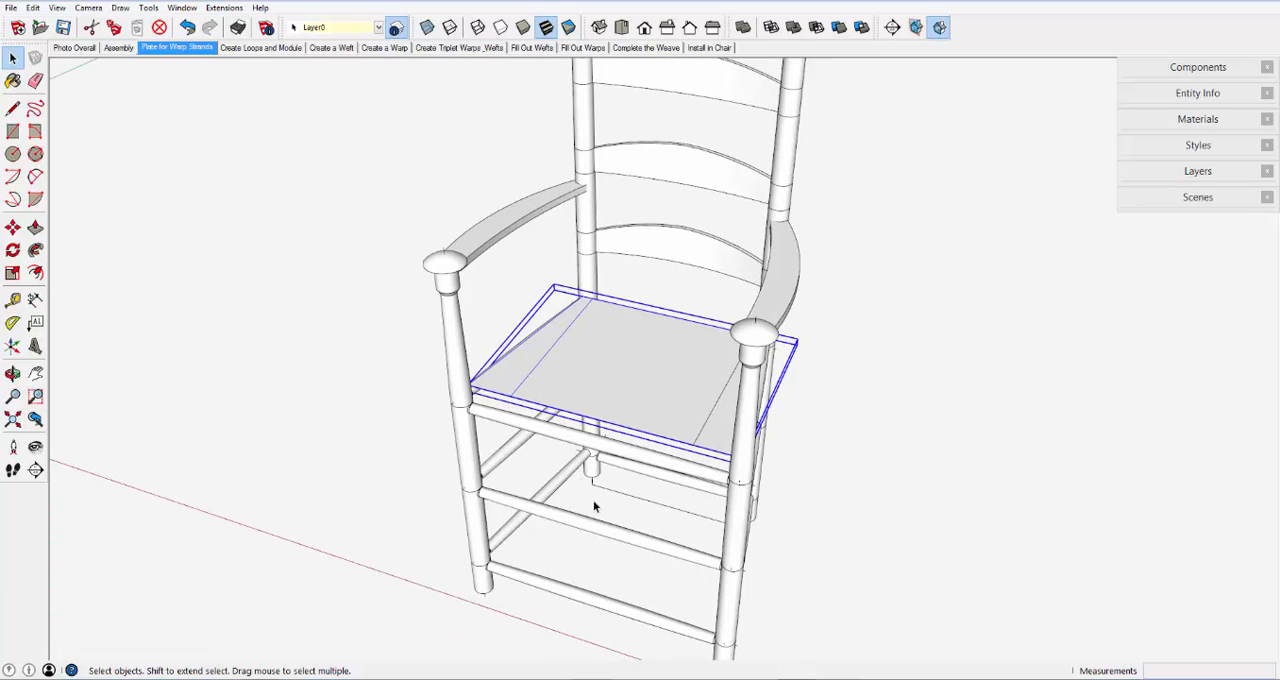
- Show the Create Loops and Module scene and select the strand module on the plate next to the front loop
click(256, 48)
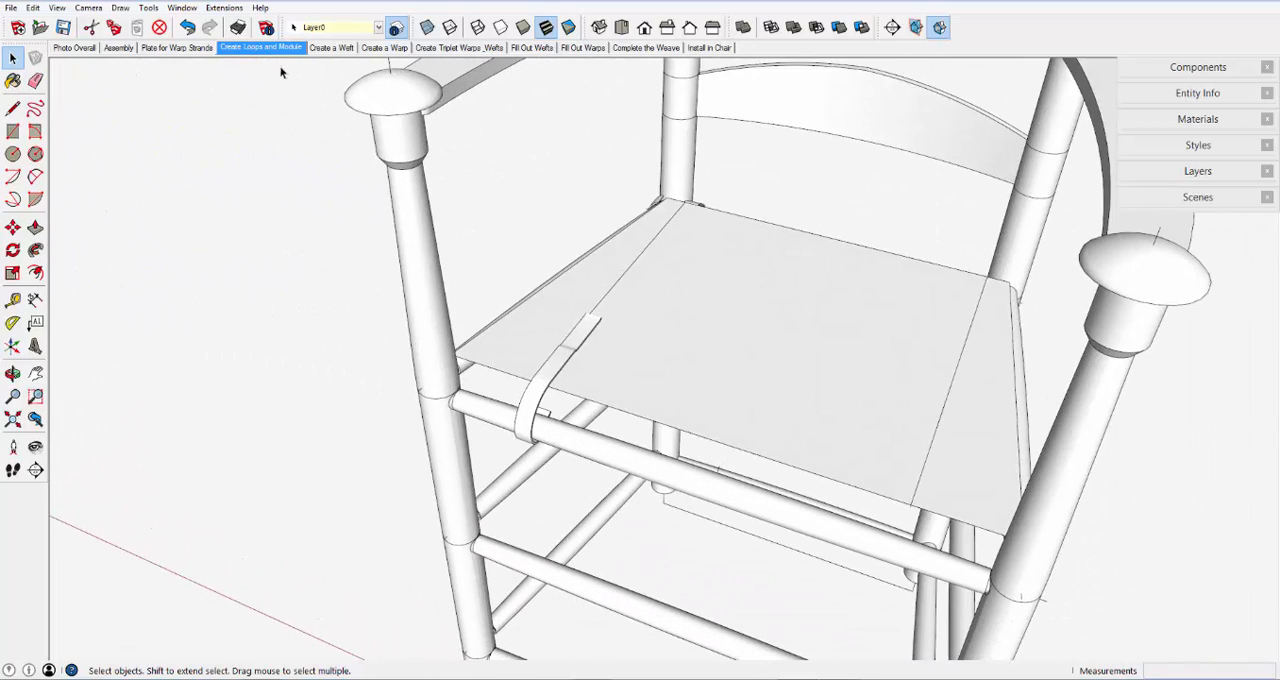
click(572, 356)
scroll(572, 356, up, 8)
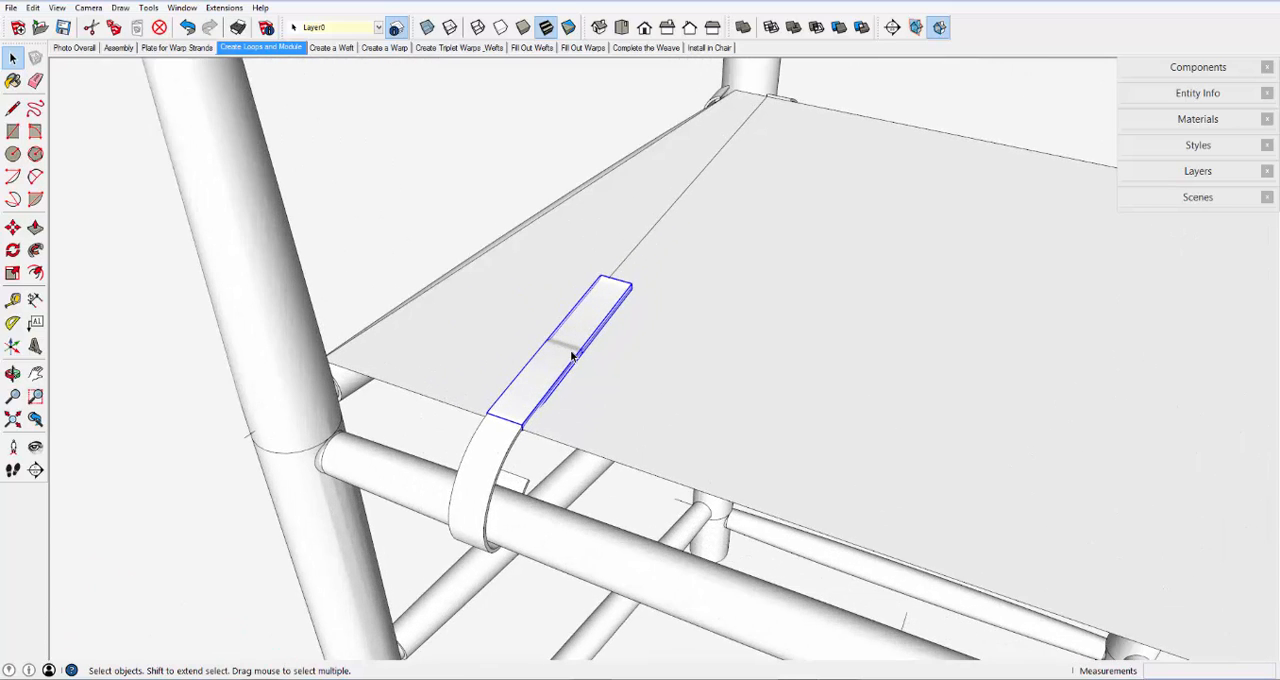
scroll(572, 356, up, 4)
middle_drag(571, 354, 531, 302)
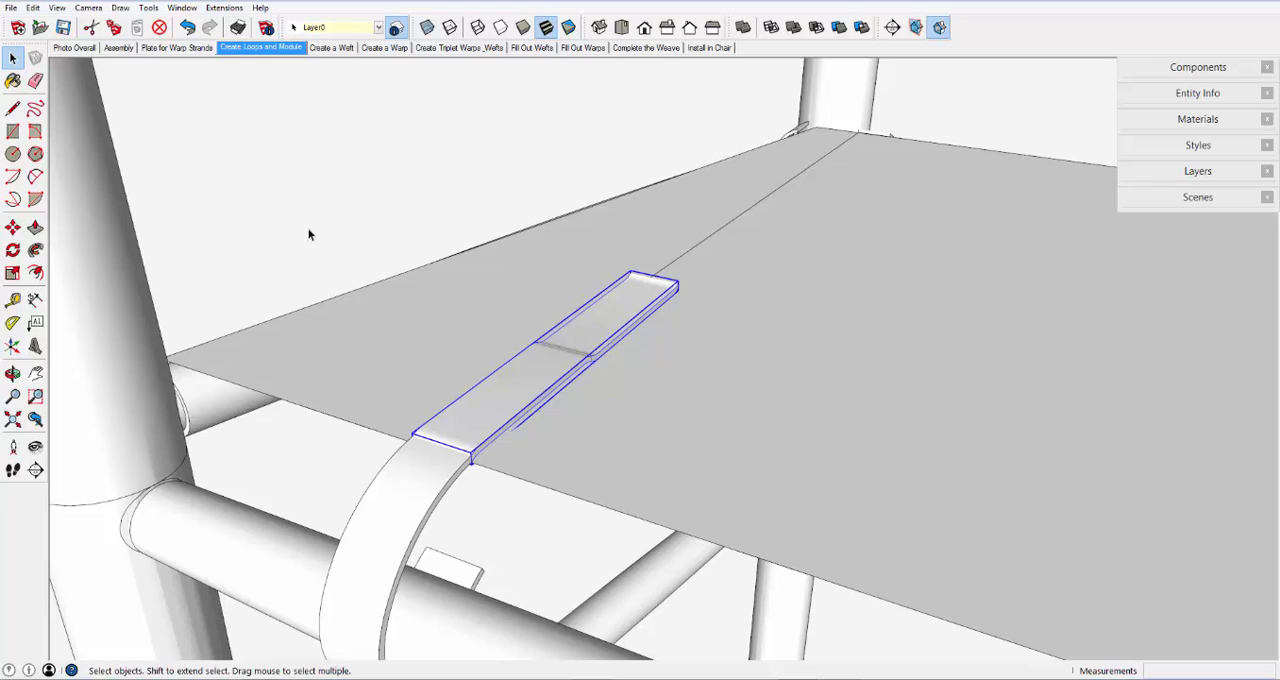
click(12, 227)
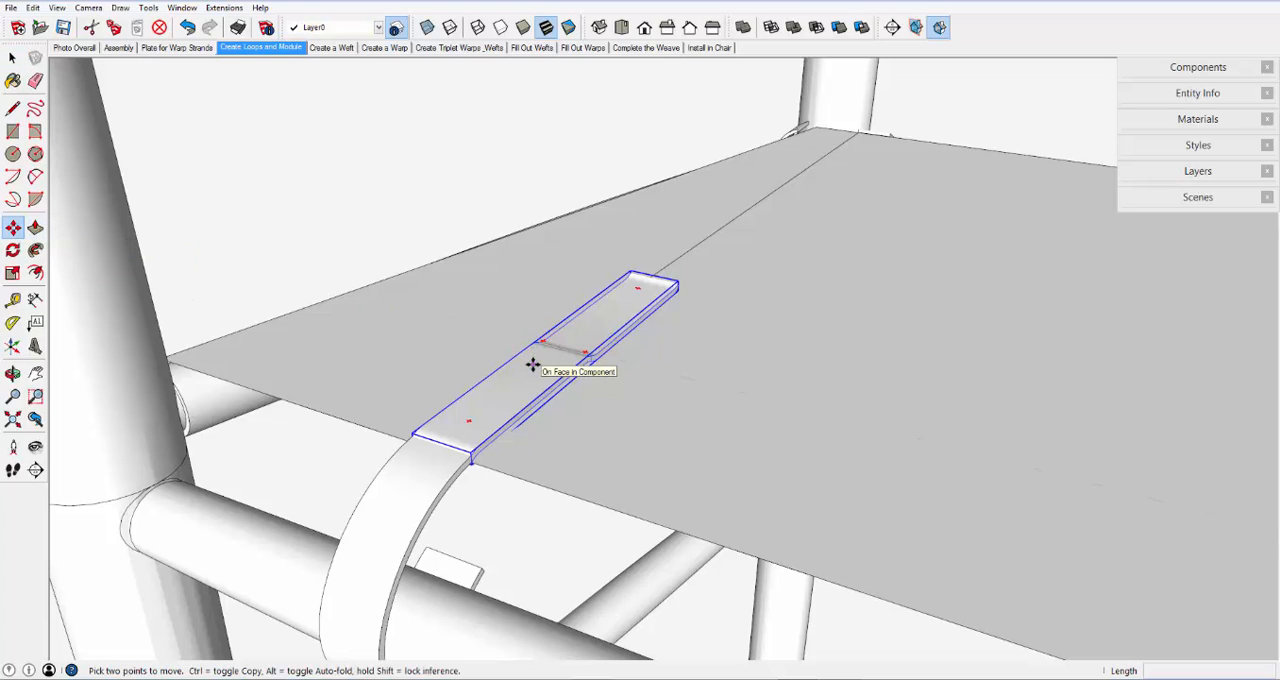
key(ctrl)
click(532, 364)
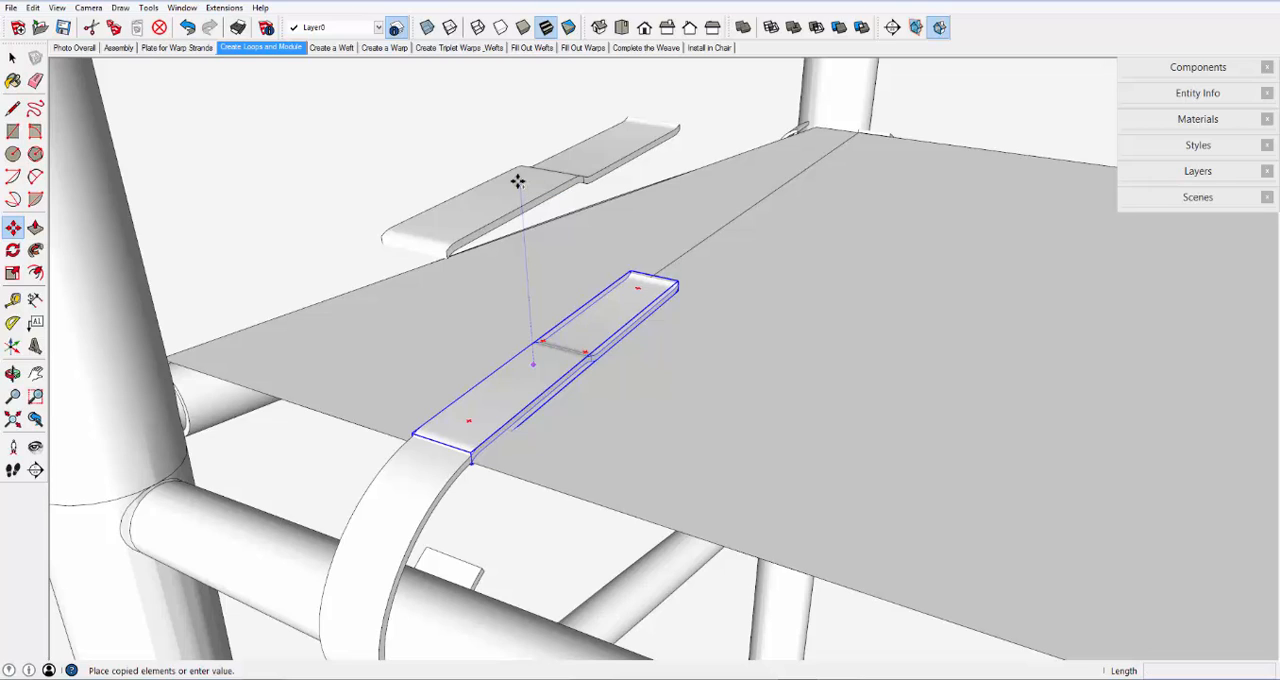
key(Escape)
key(ctrl+t)
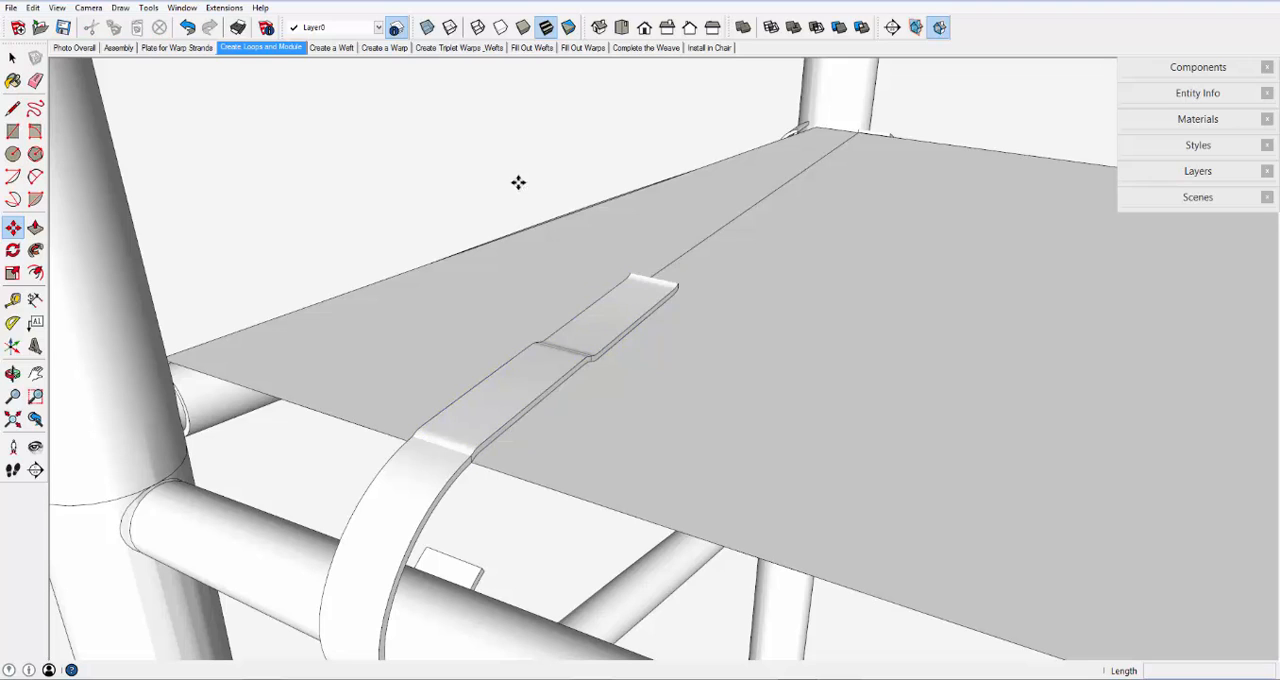
- Select the loop component wrapped around the front seat rail
scroll(575, 363, down, 2)
click(575, 363)
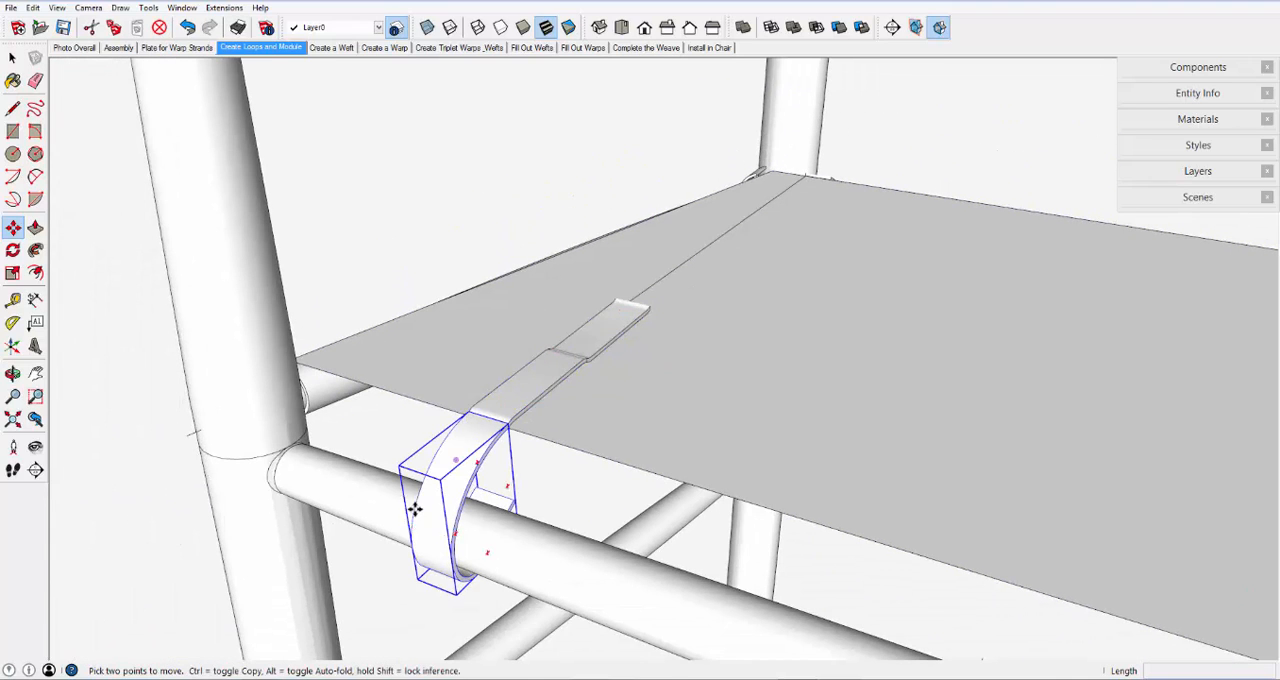
key(Escape)
click(11, 58)
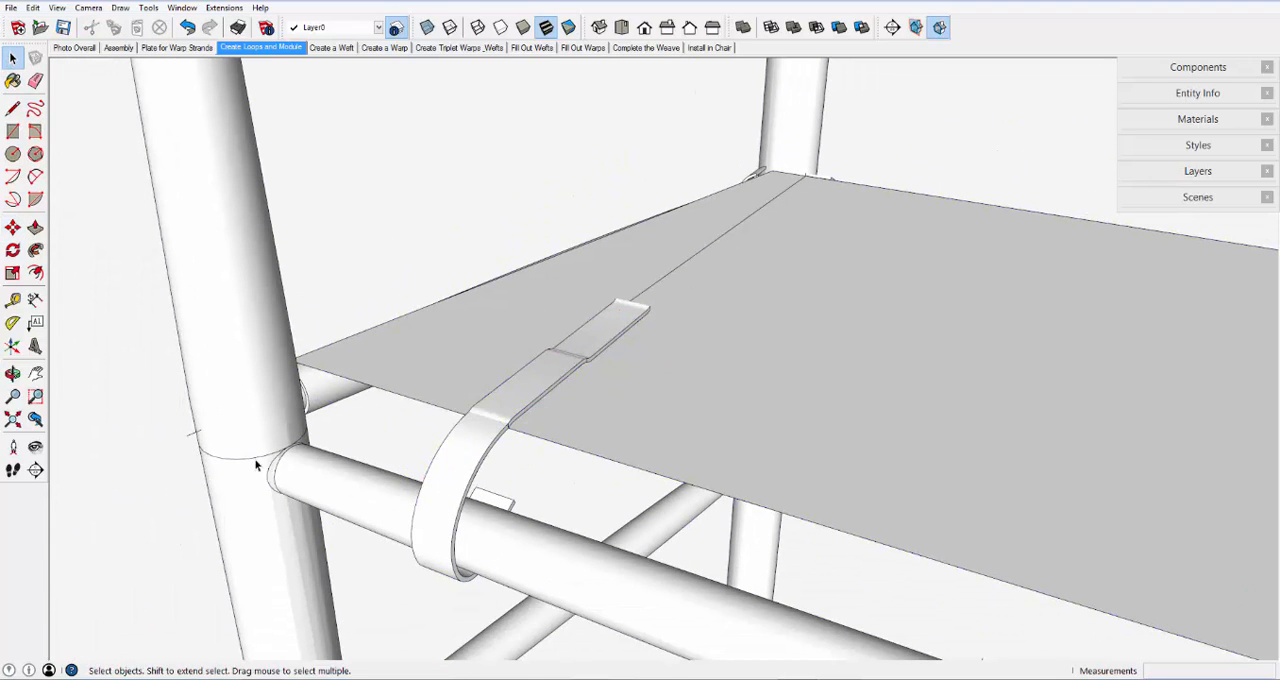
click(435, 493)
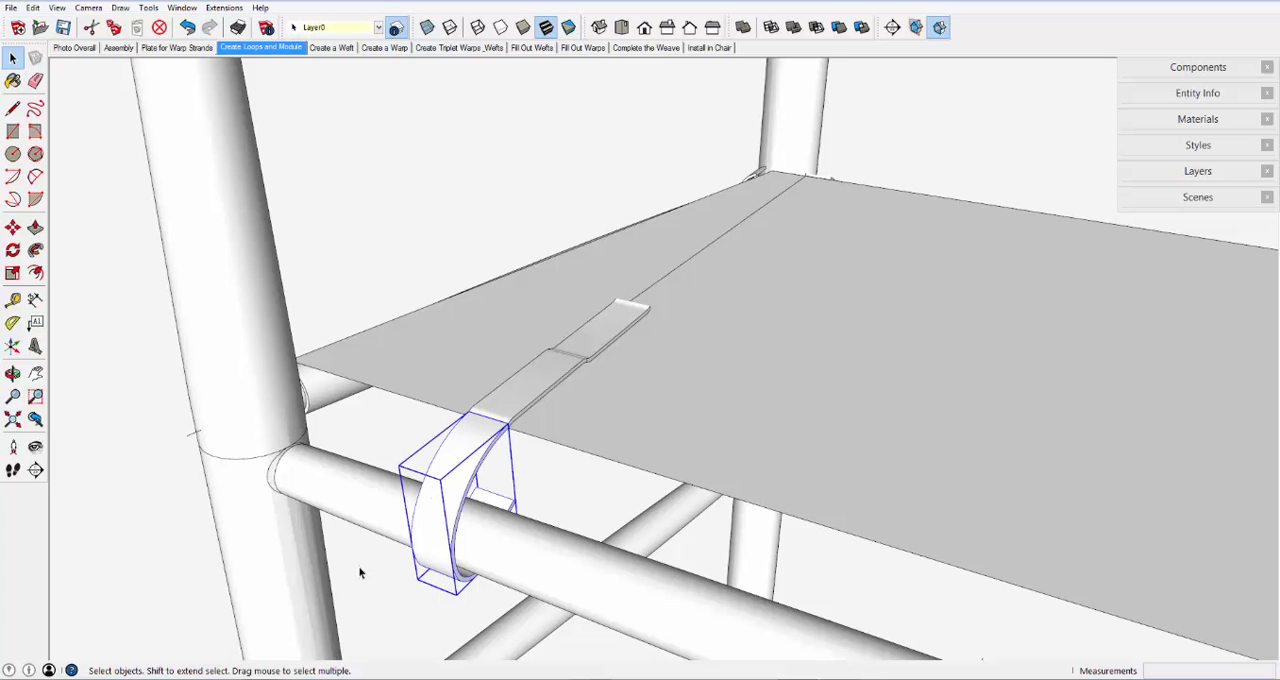
- Select the loop component at the rear end of the side seat rail
key(o)
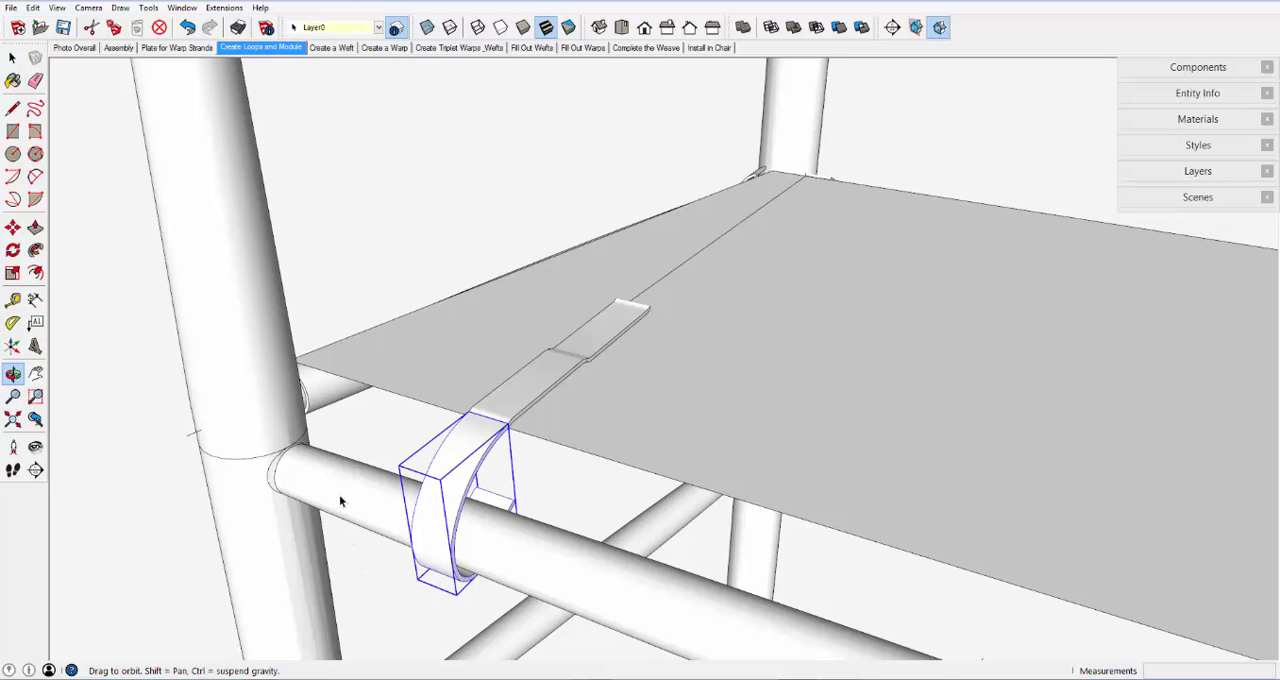
drag(343, 500, 732, 478)
key(space)
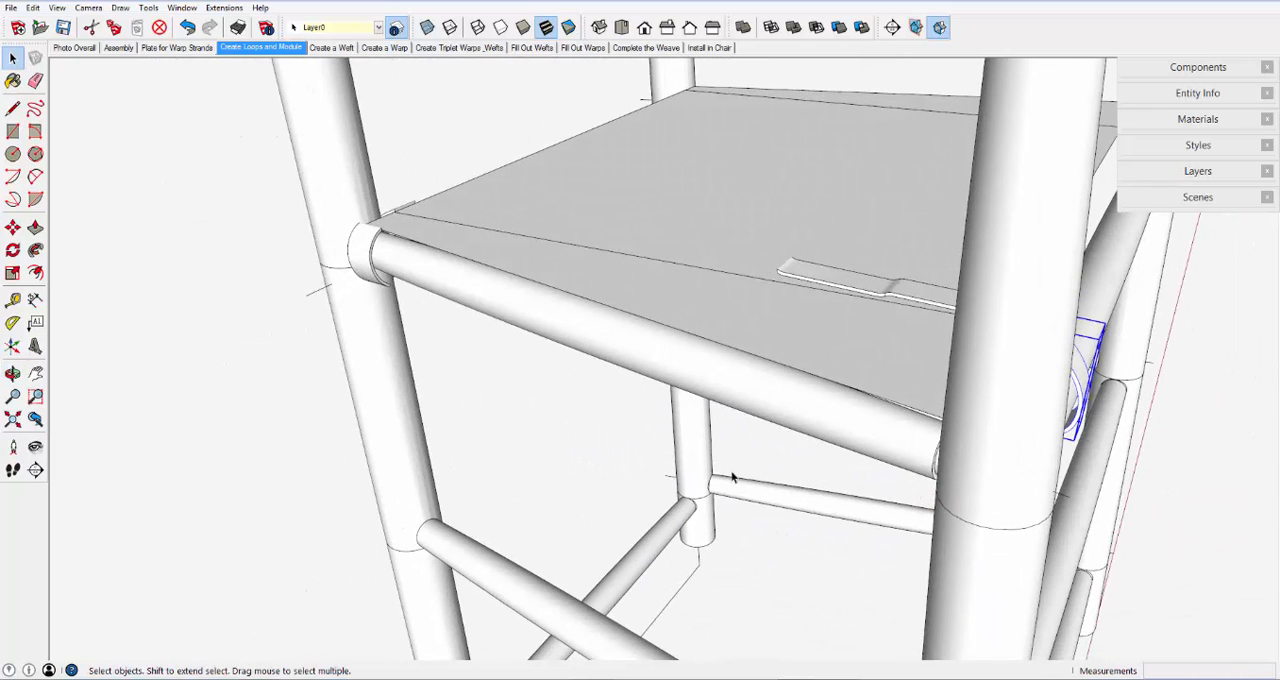
click(366, 258)
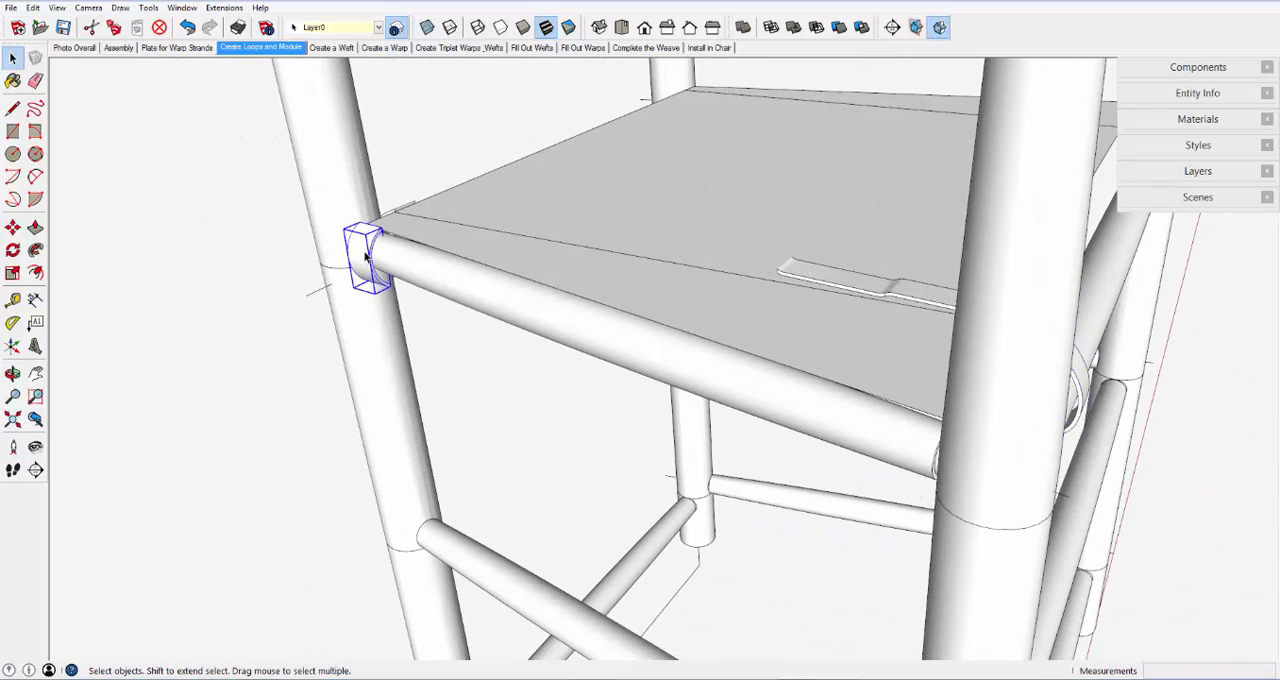
- Select the loop component on the rear seat rail and examine its position relative to the front loop
key(o)
drag(343, 251, 1187, 220)
key(space)
middle_drag(733, 458, 940, 424)
click(1016, 306)
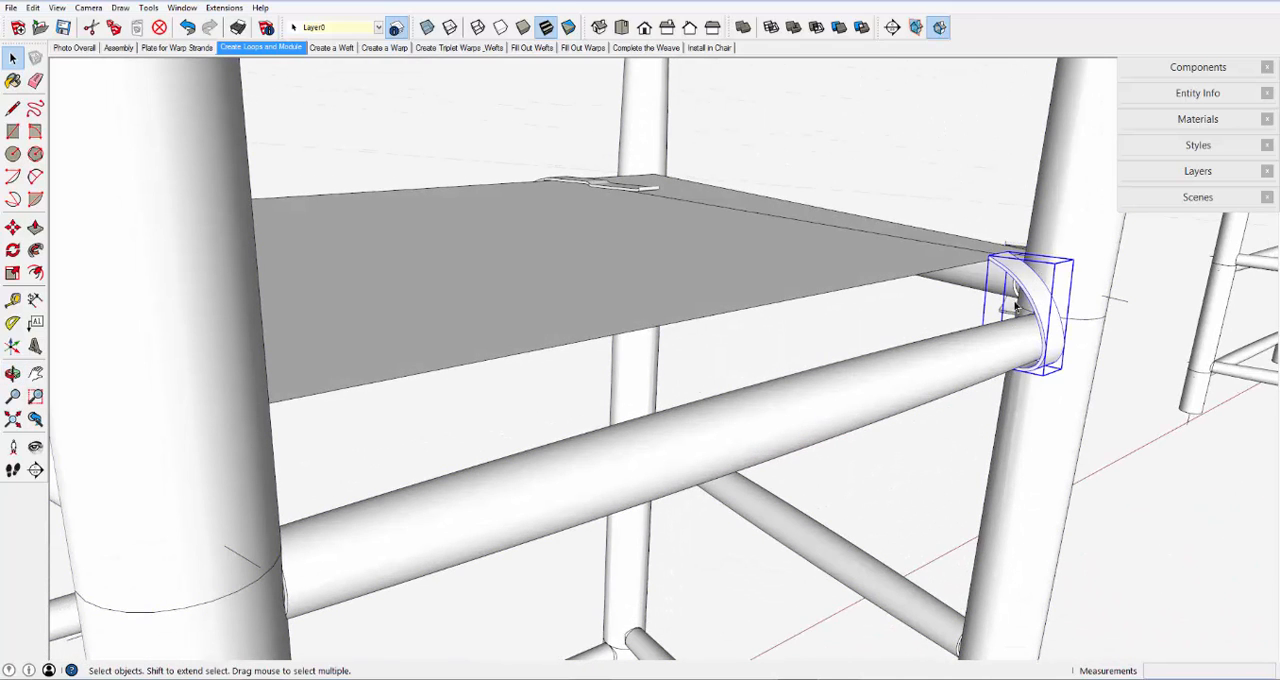
scroll(719, 440, down, 5)
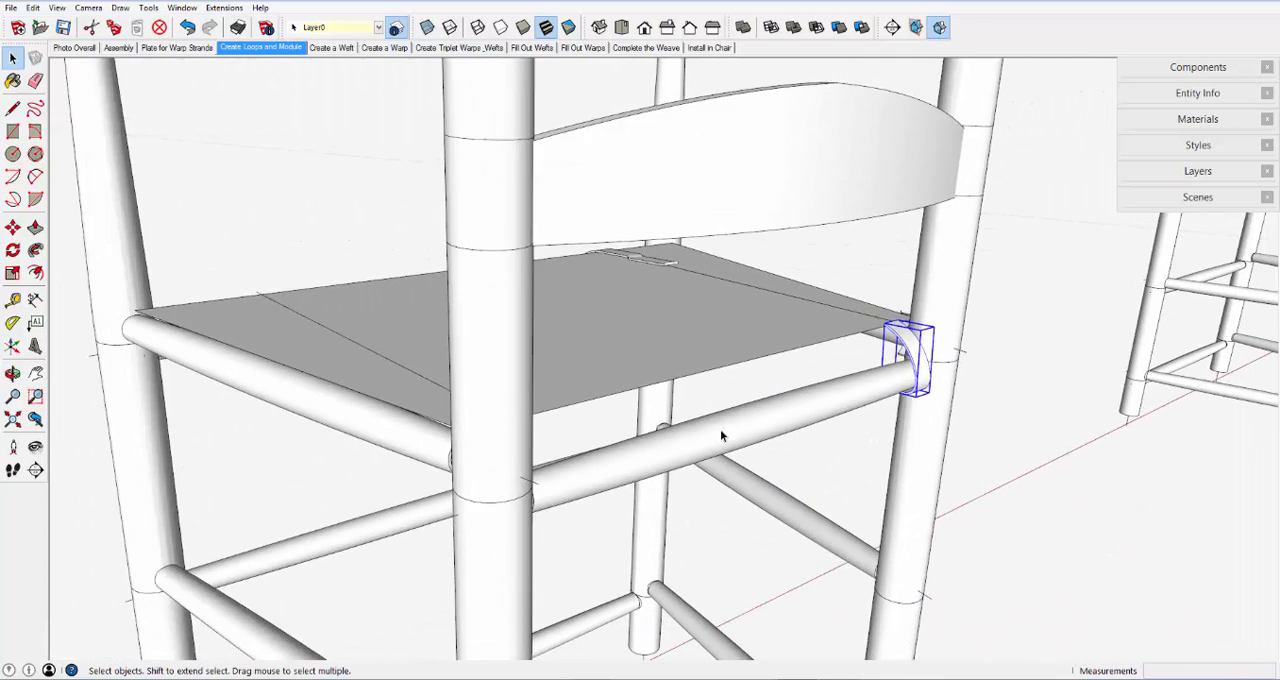
middle_drag(319, 369, 839, 285)
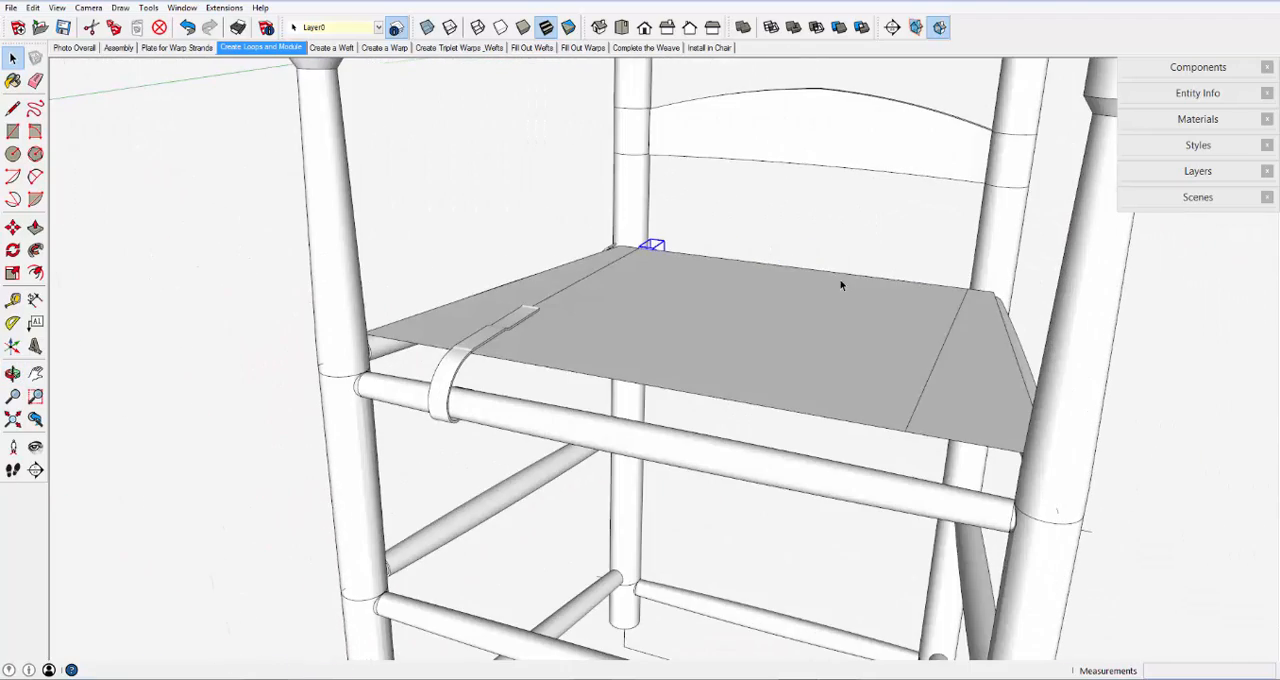
- Show the Create a Weft scene and select the seat plate beneath the complete strand
click(330, 48)
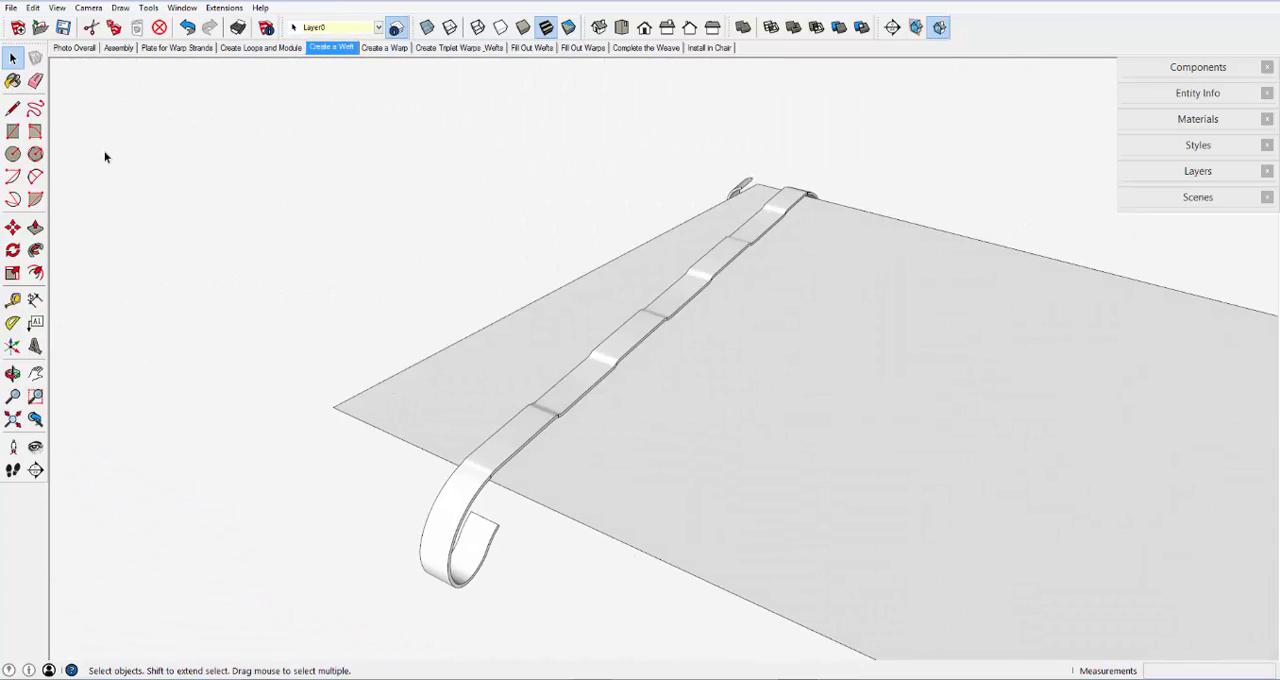
click(382, 398)
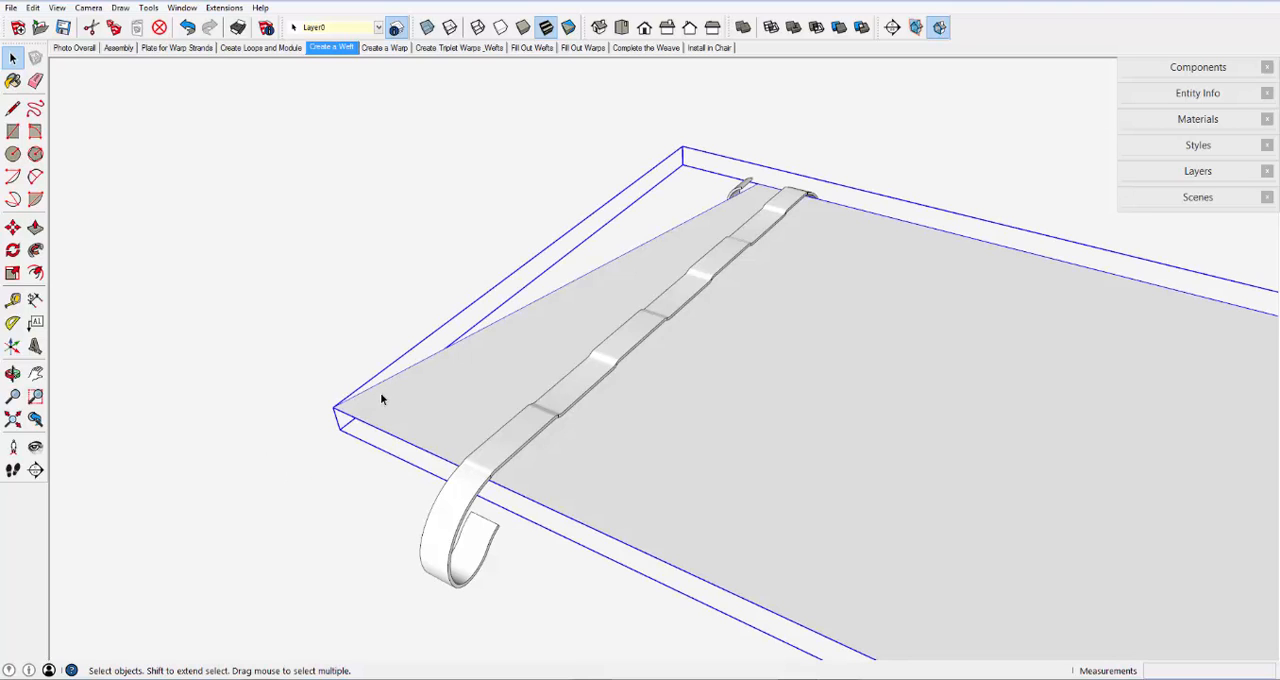
scroll(361, 403, down, 2)
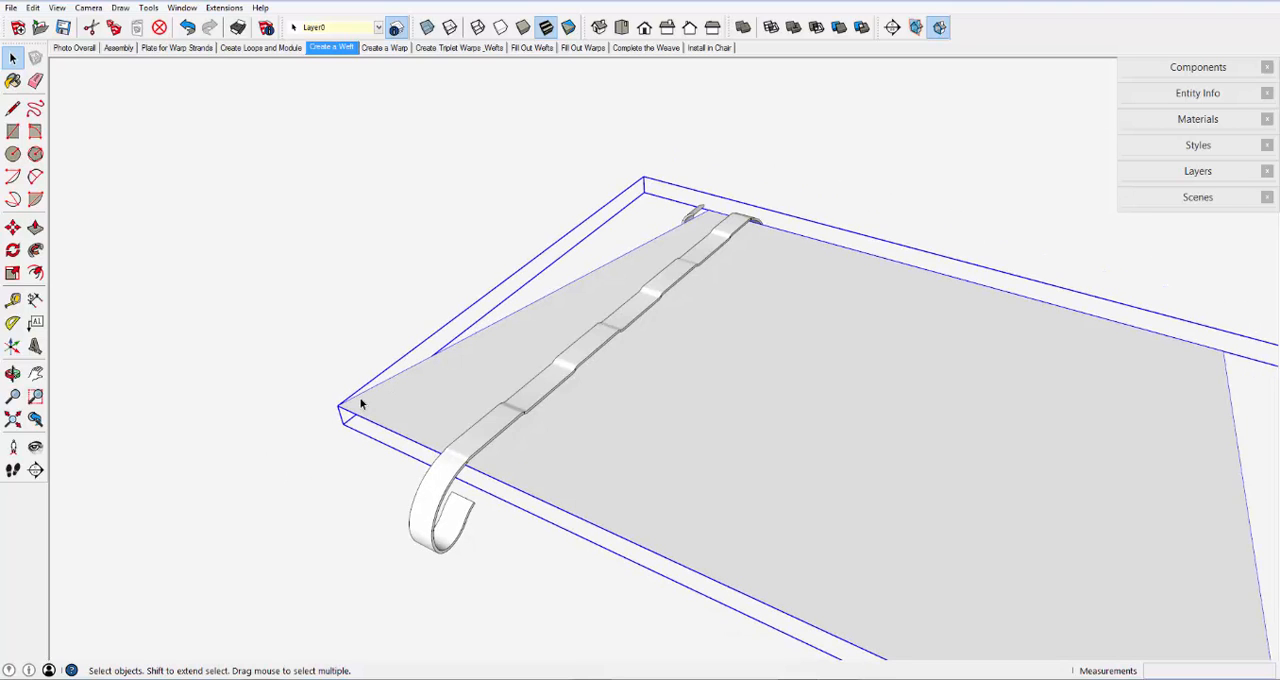
scroll(361, 403, down, 1)
scroll(521, 490, up, 1)
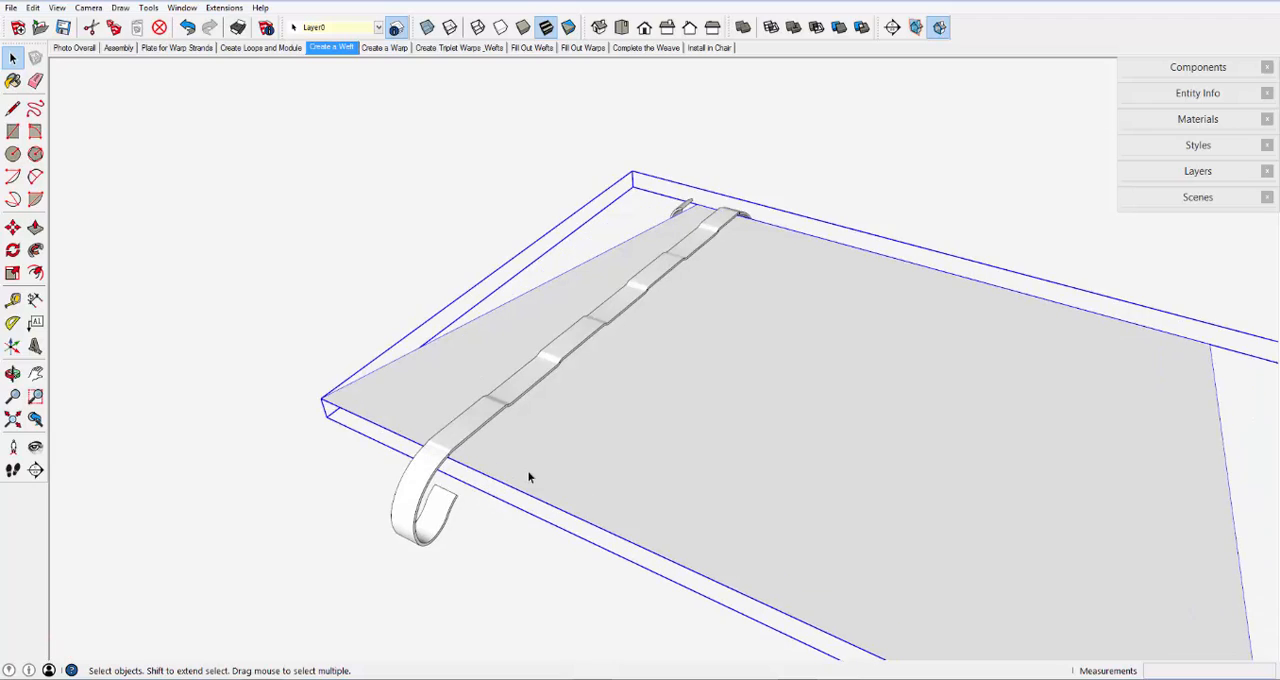
scroll(527, 477, up, 1)
- Copy the strip of modules between the front and rear loops about 2 23/32" above the seat plate
click(470, 404)
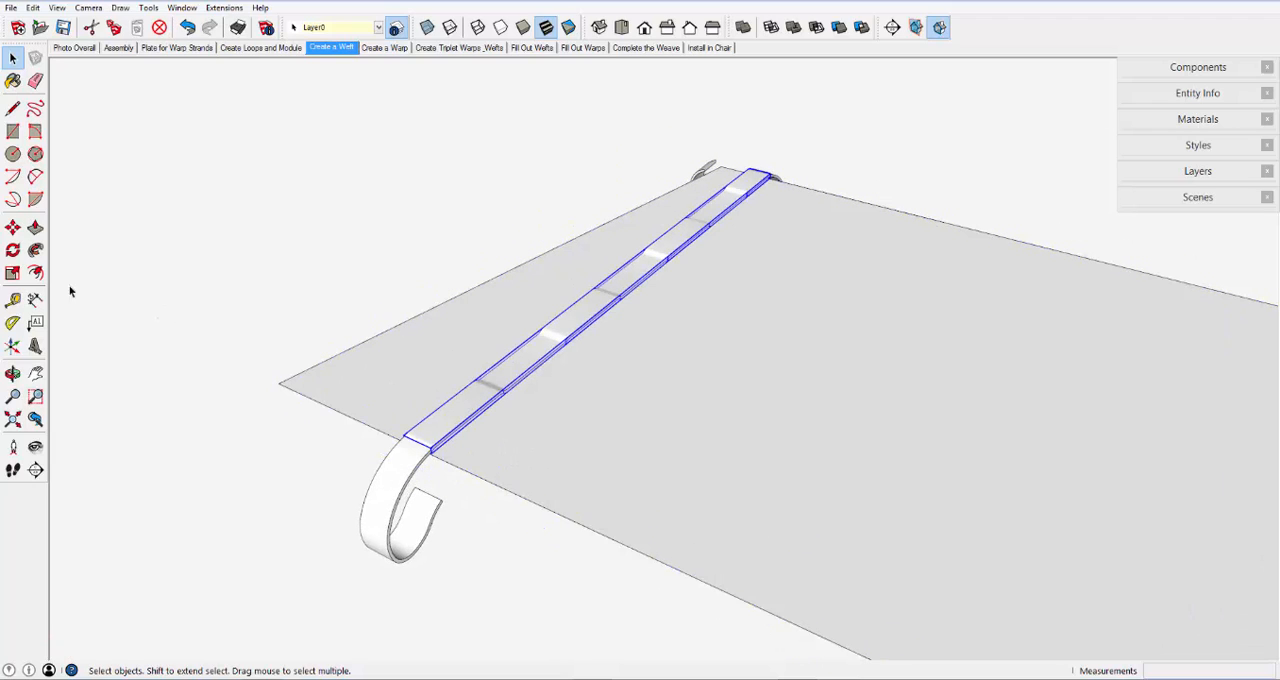
click(13, 227)
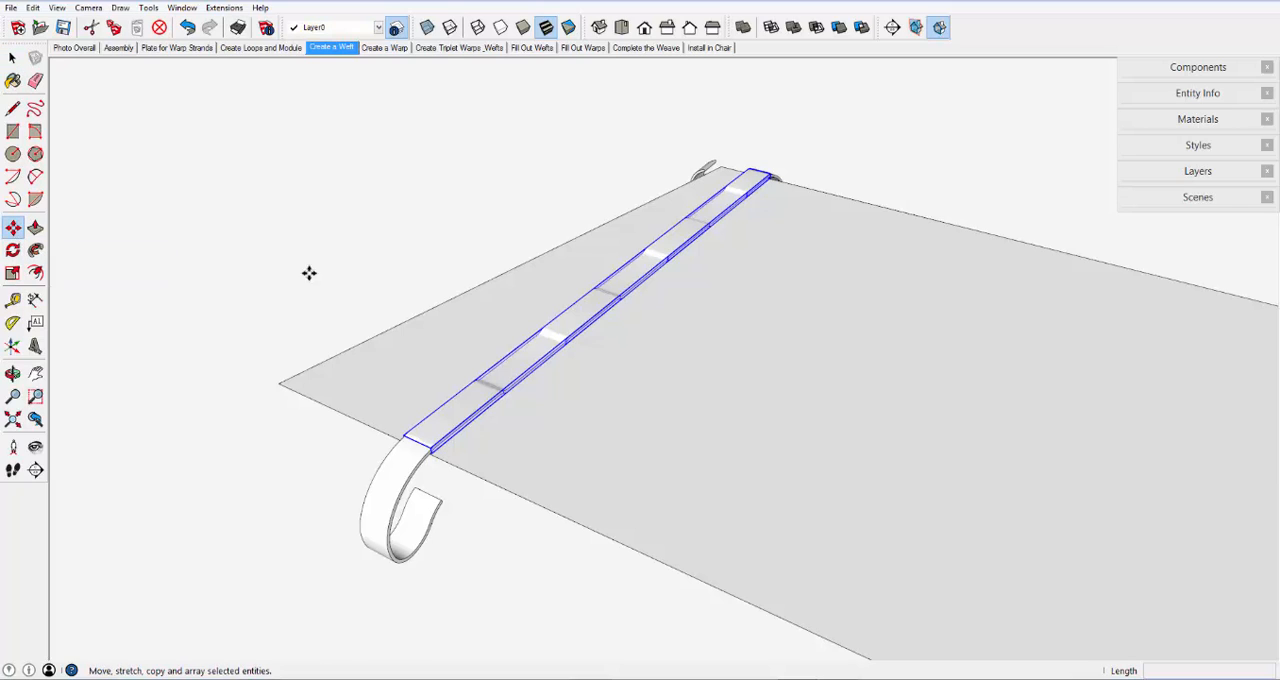
key(ctrl)
click(513, 377)
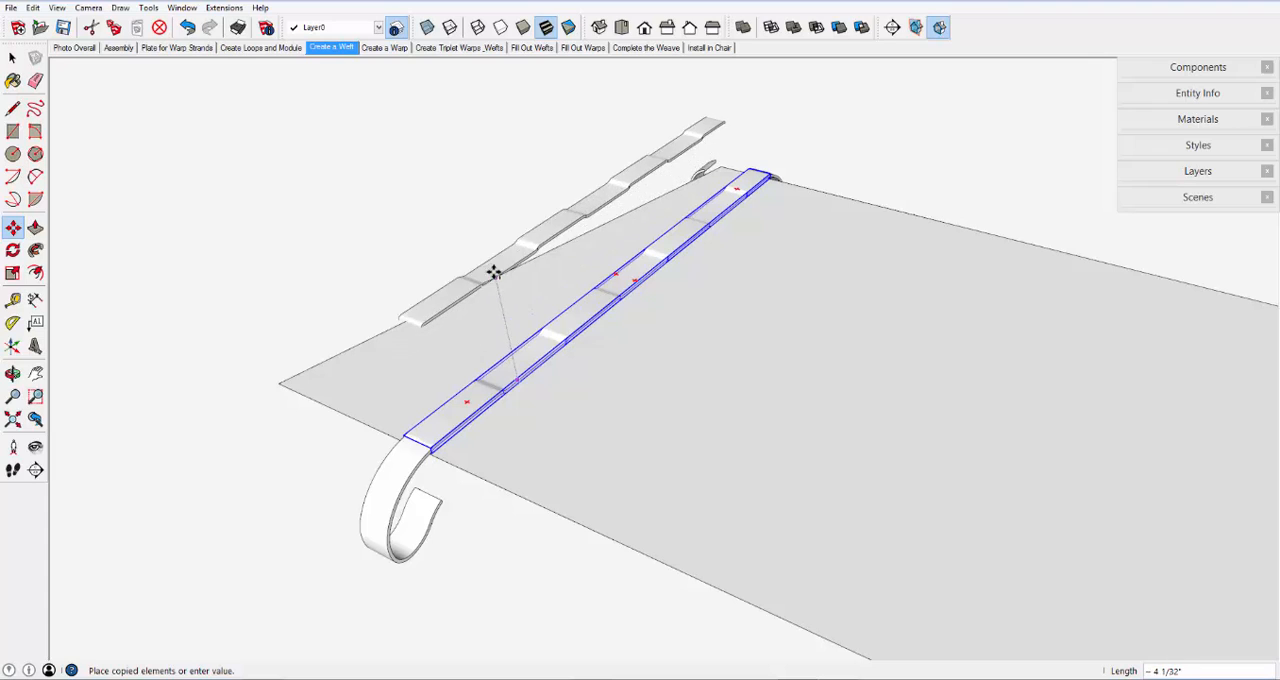
click(502, 252)
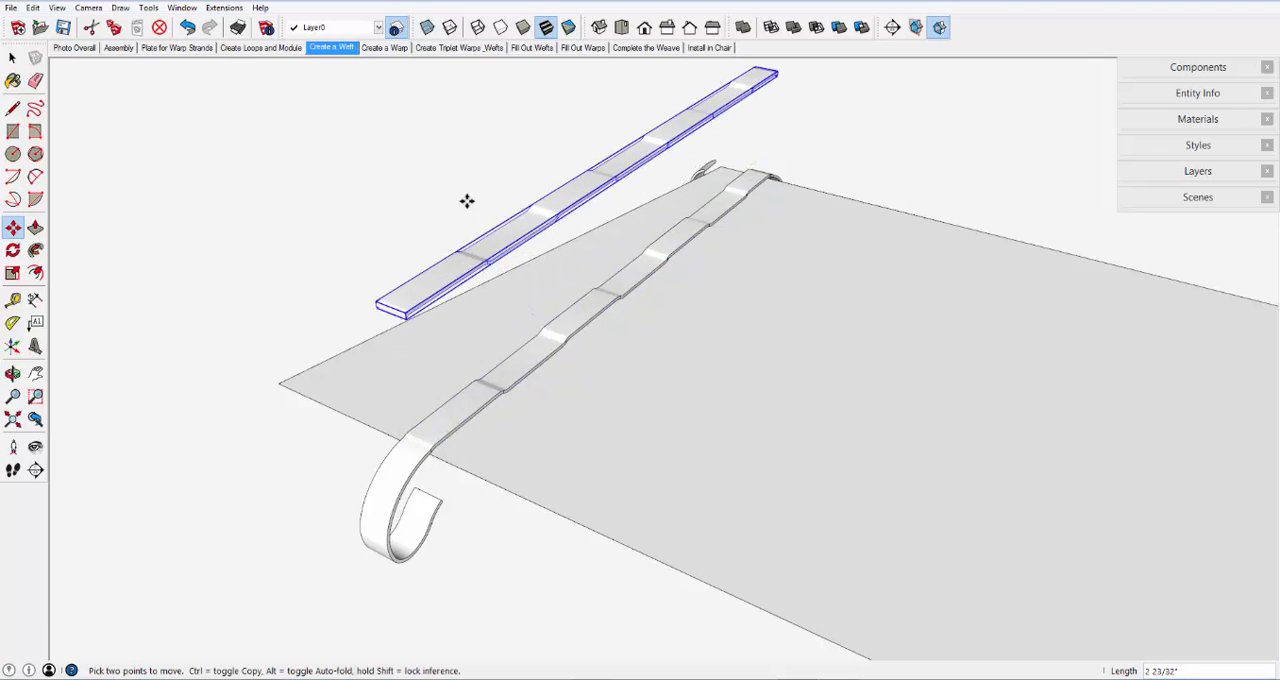
- Open the raised strip copy for editing and select each of its modules in turn from front to rear
right_click(510, 224)
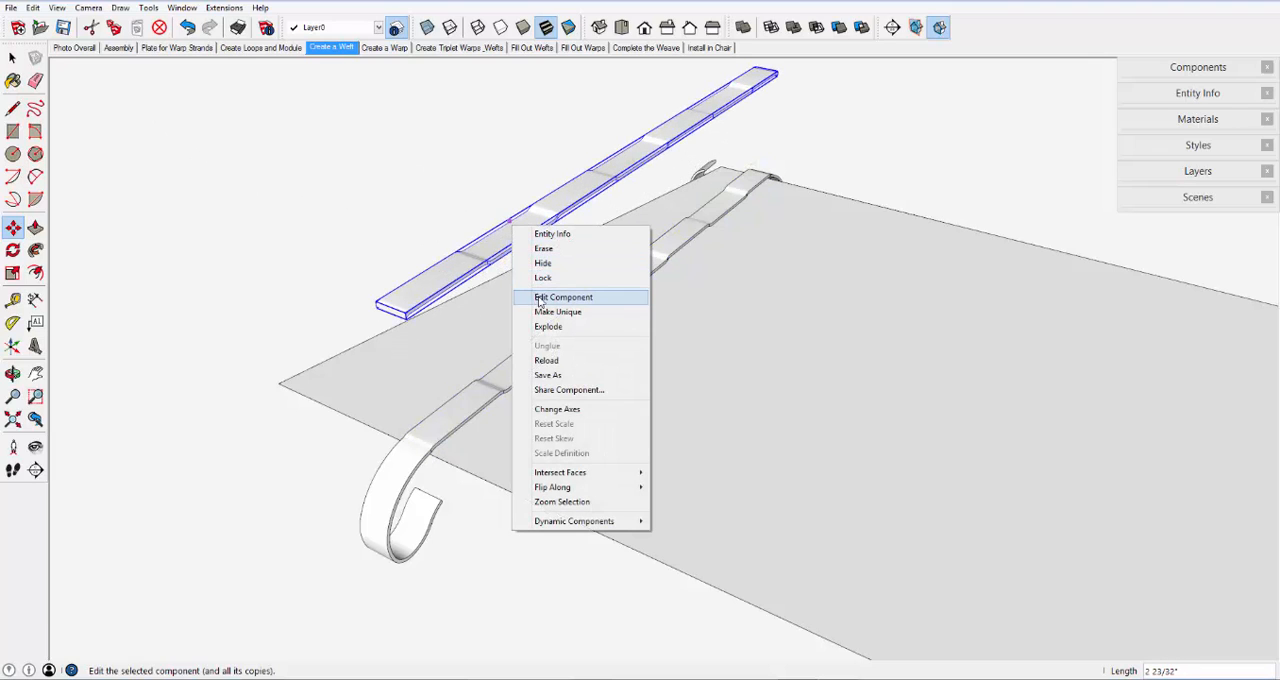
click(541, 297)
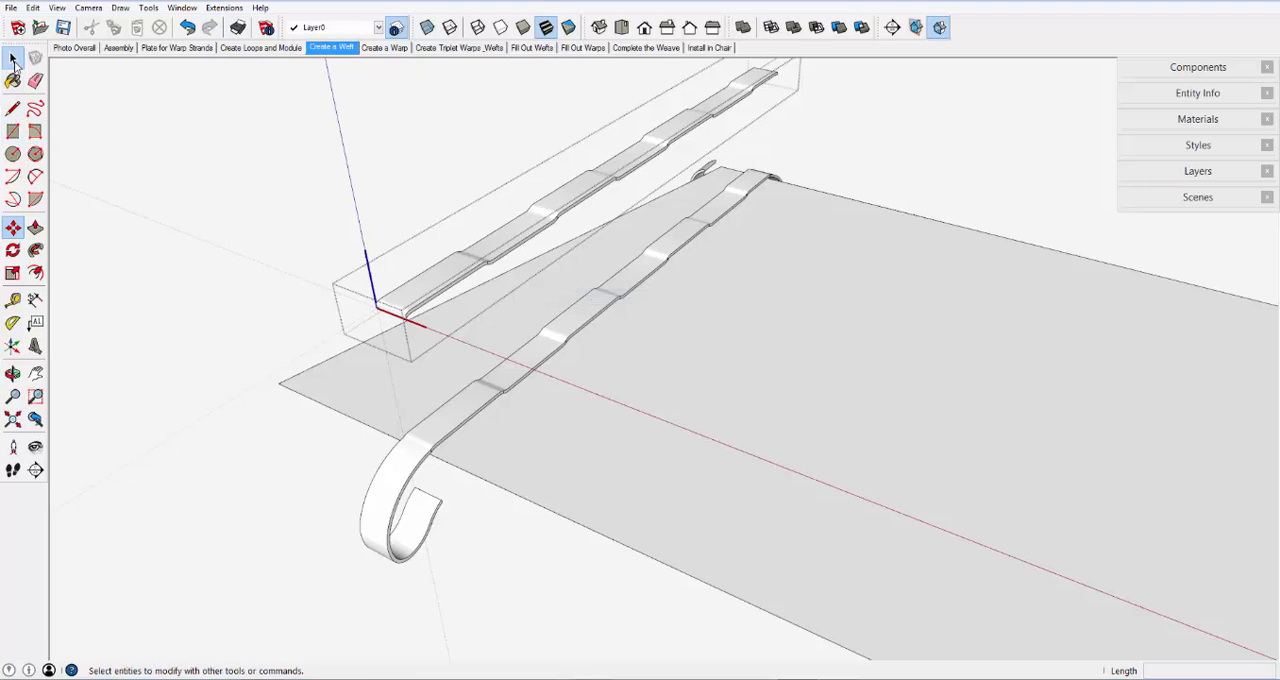
click(12, 58)
click(443, 277)
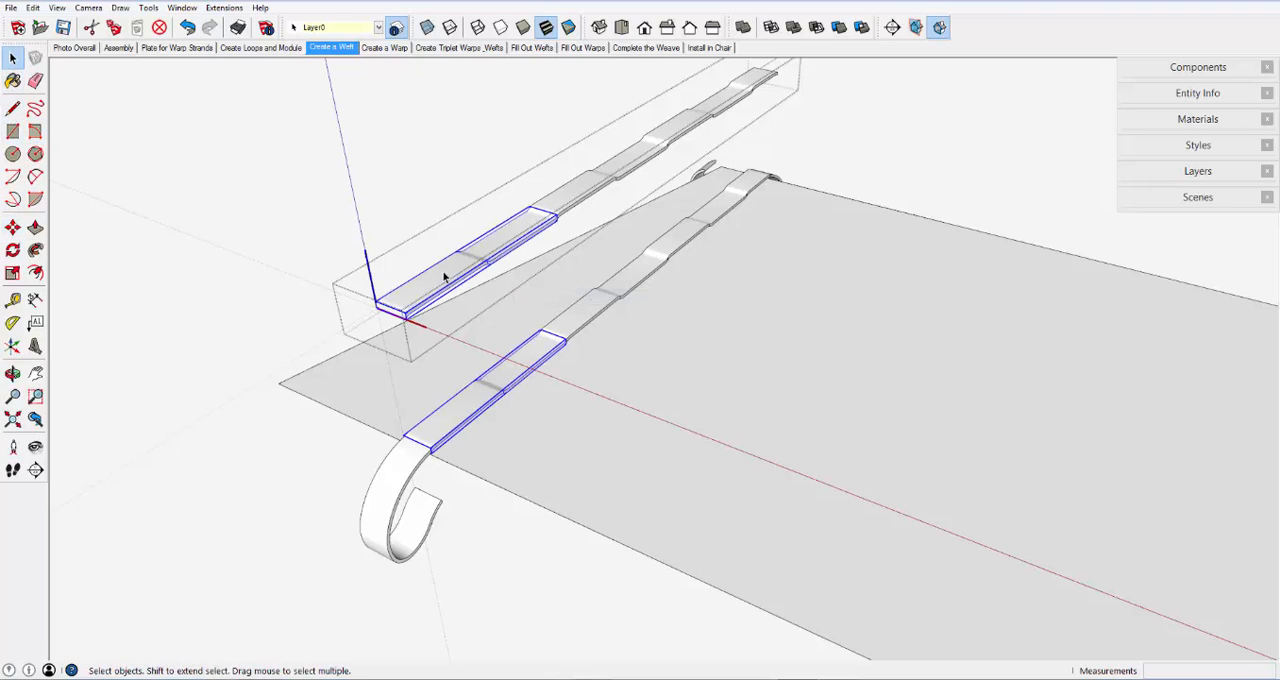
click(576, 192)
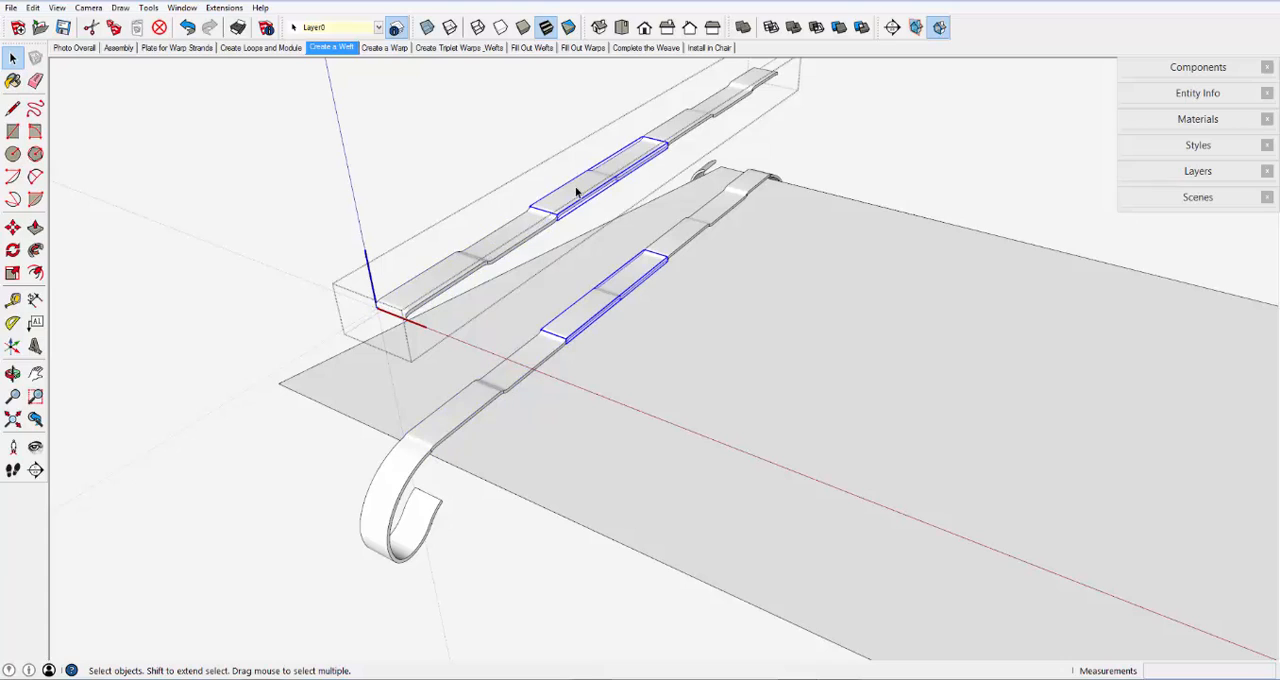
click(682, 130)
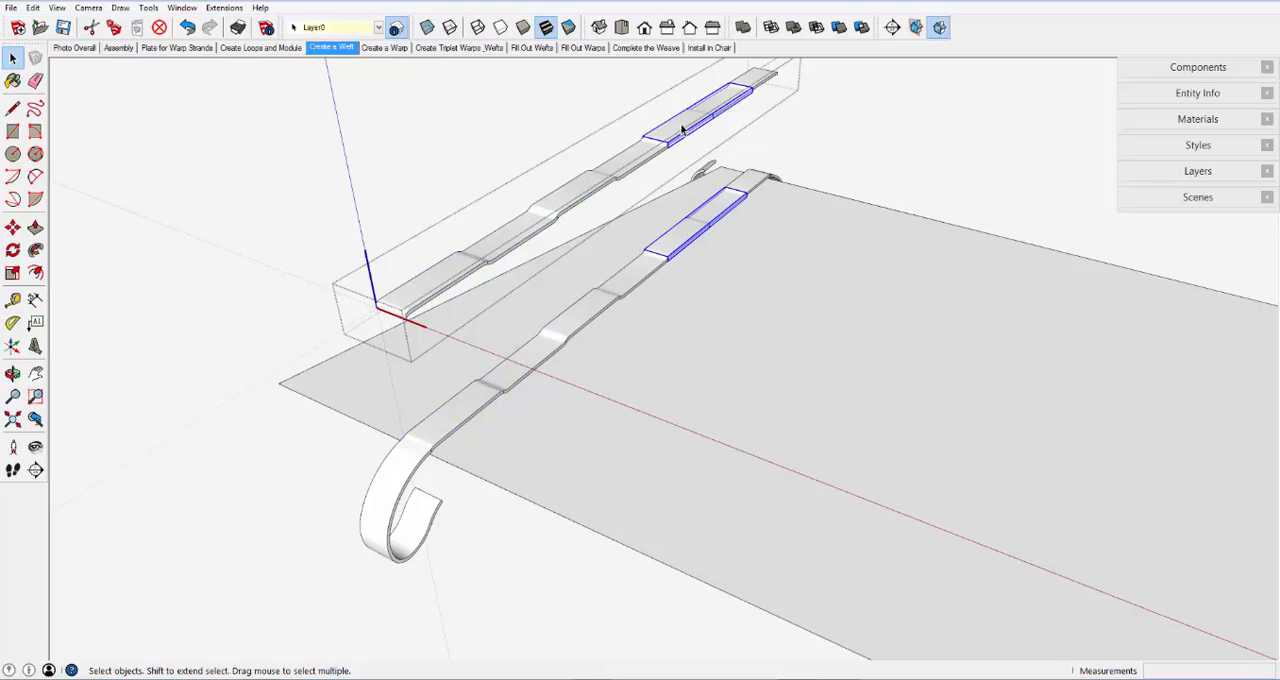
click(762, 77)
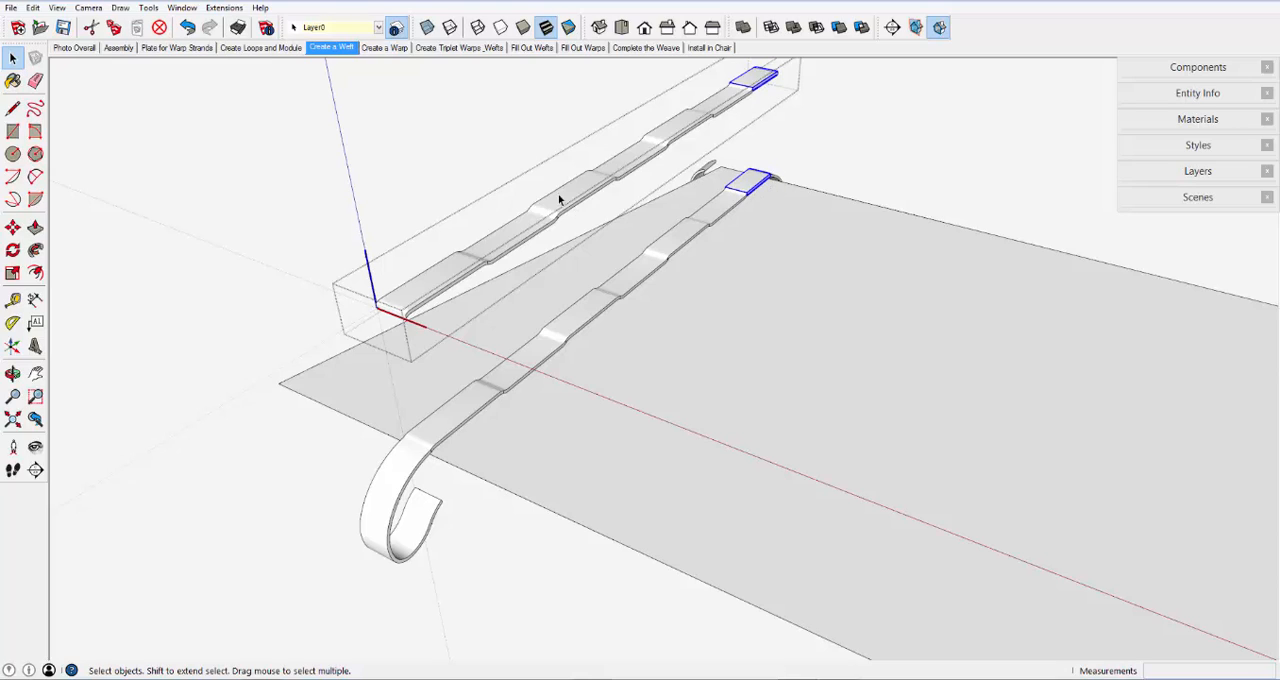
- Close the strip component and delete the raised copy above the seat plate
right_click(421, 131)
click(445, 139)
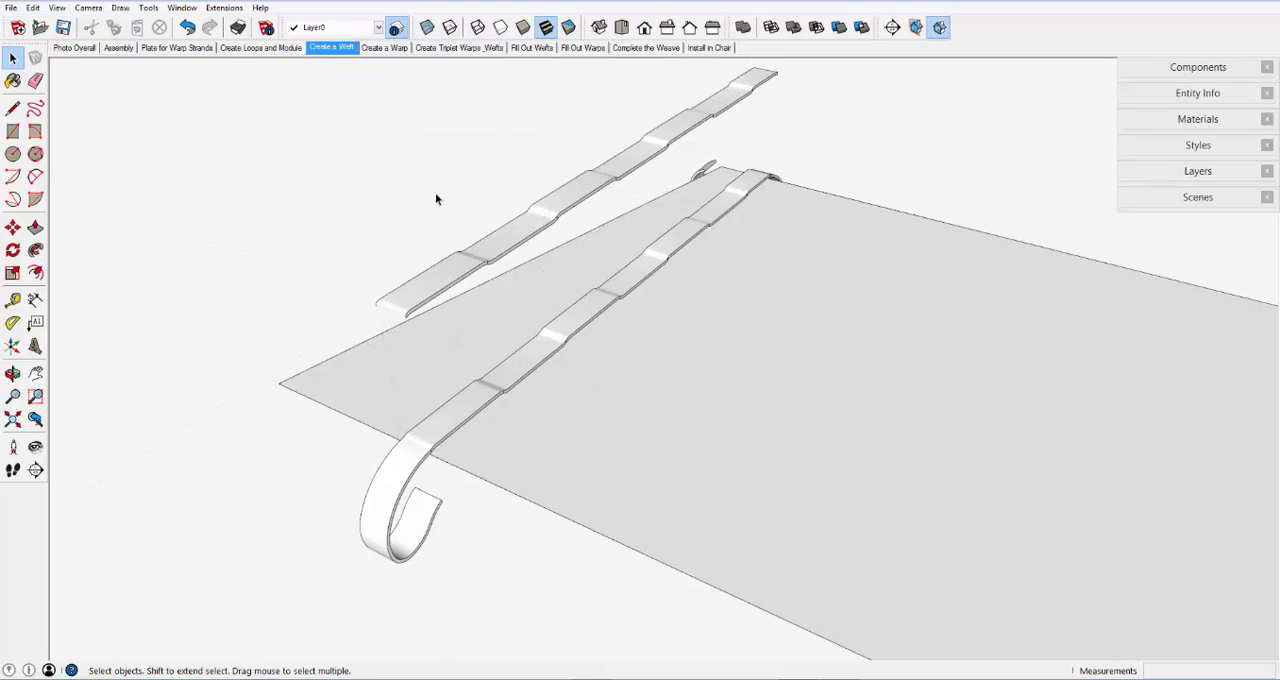
click(490, 249)
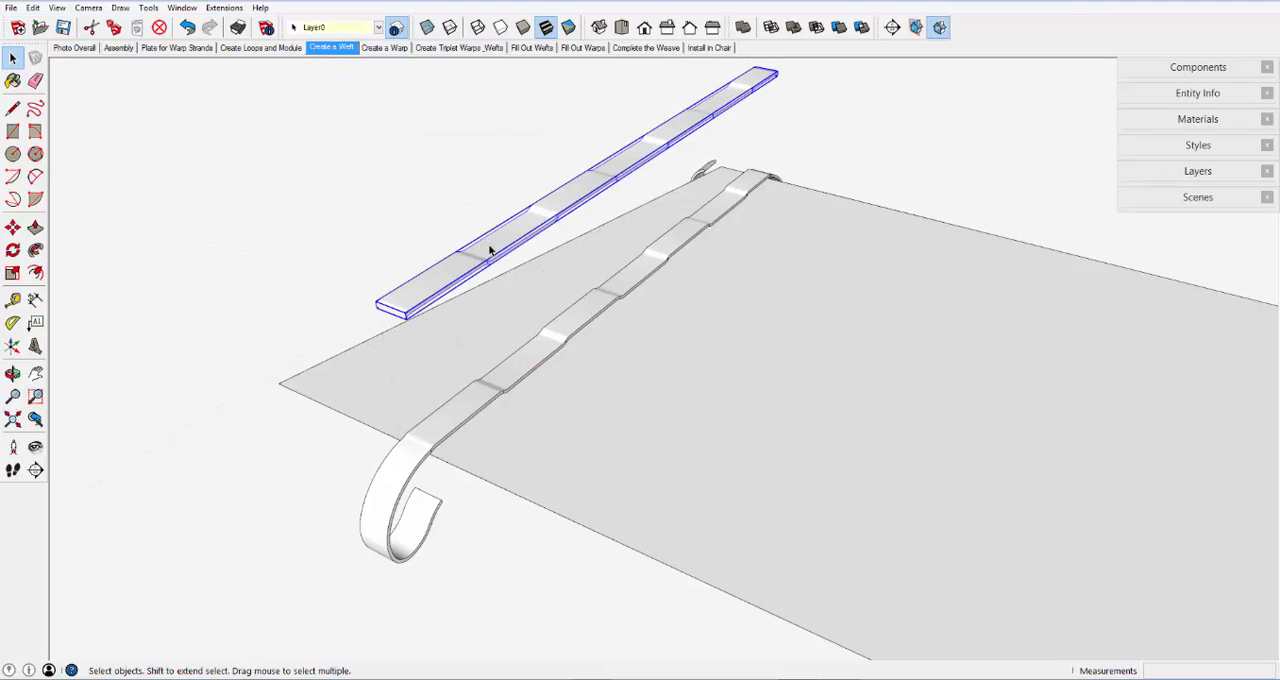
key(Delete)
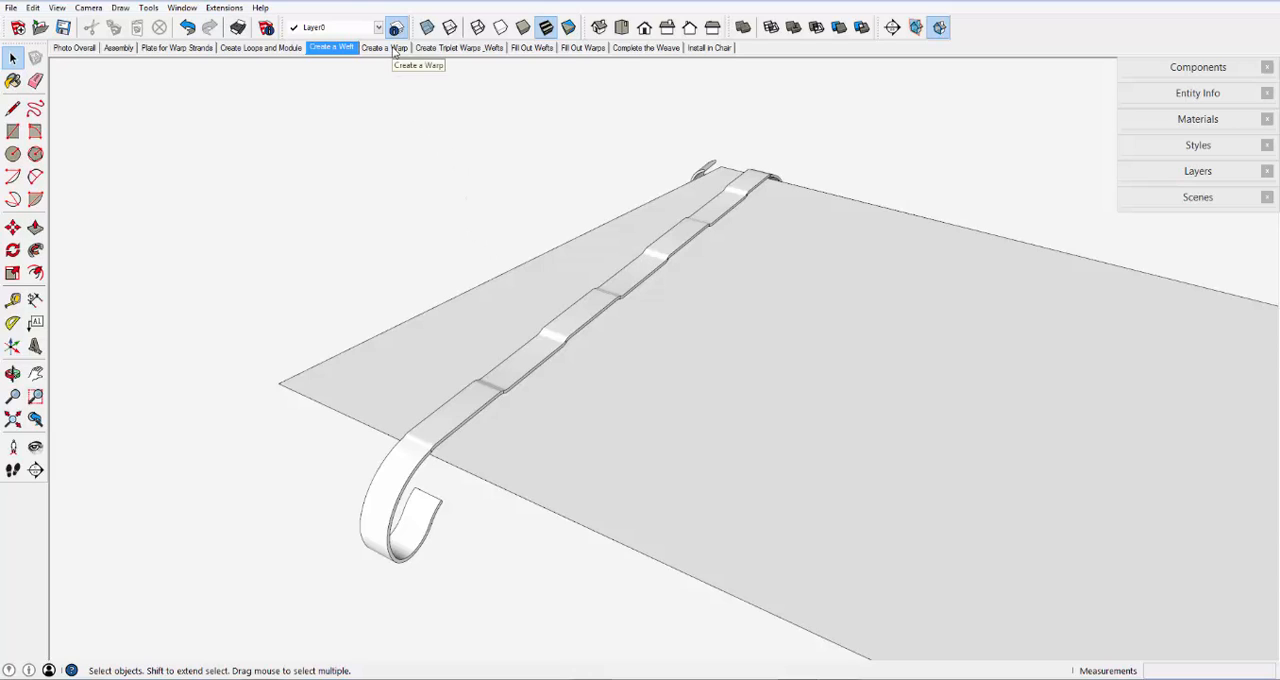
- Show the Create a Warp scene and select the warp strand along the plate's front edge
click(393, 50)
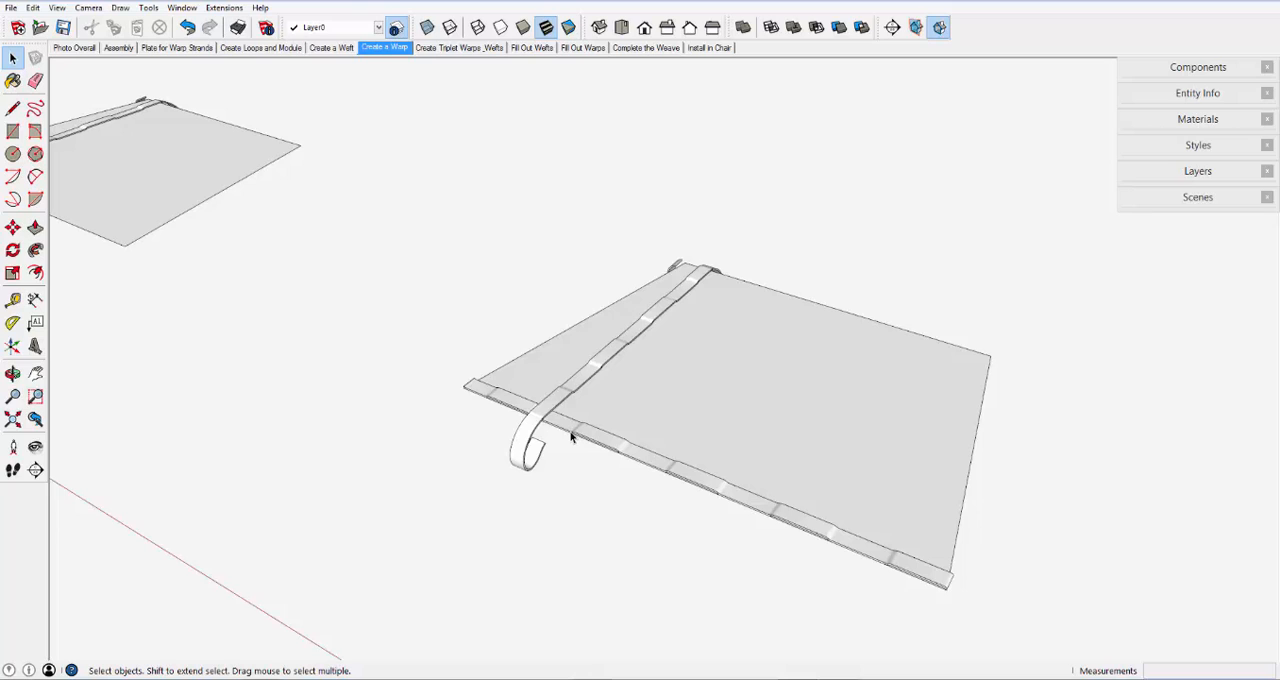
scroll(571, 437, up, 4)
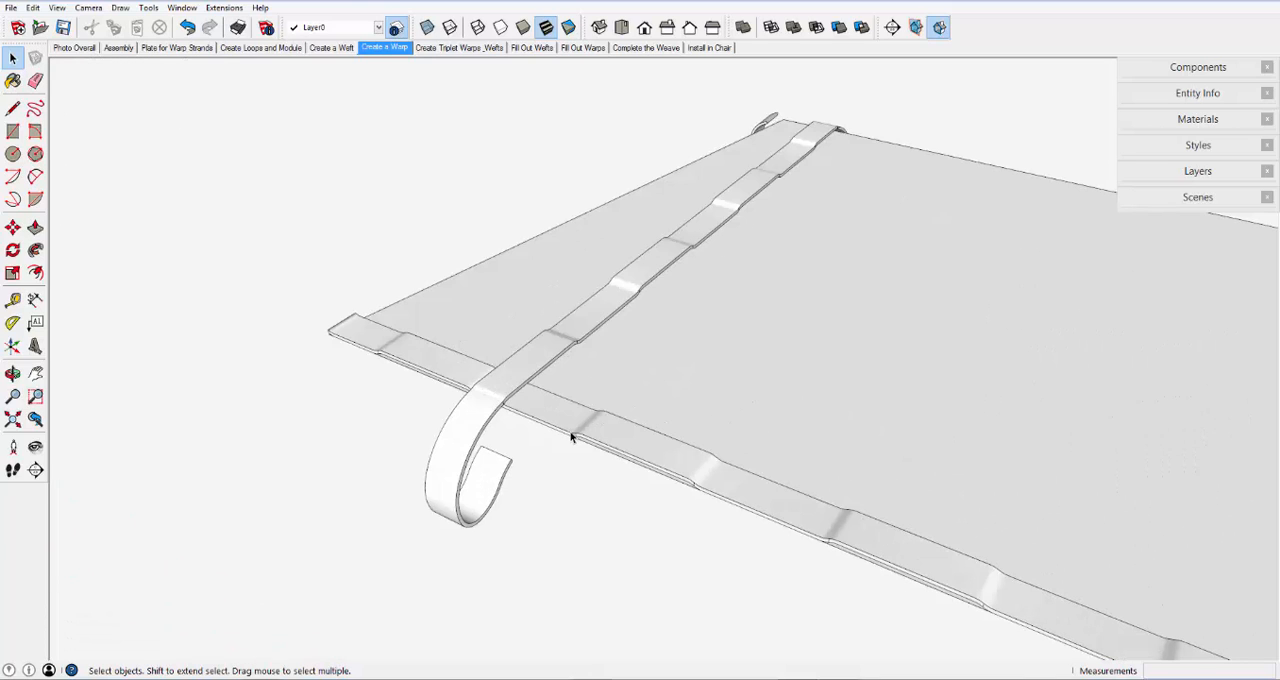
click(401, 355)
scroll(397, 352, down, 3)
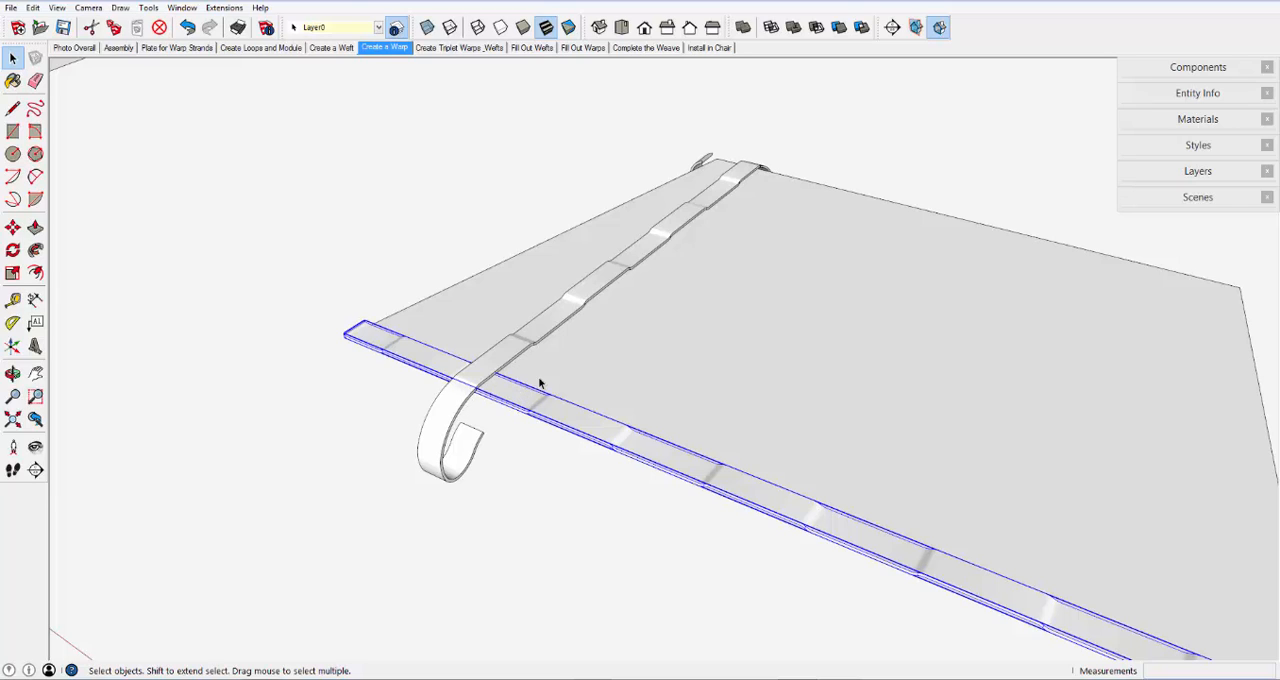
scroll(480, 378, down, 1)
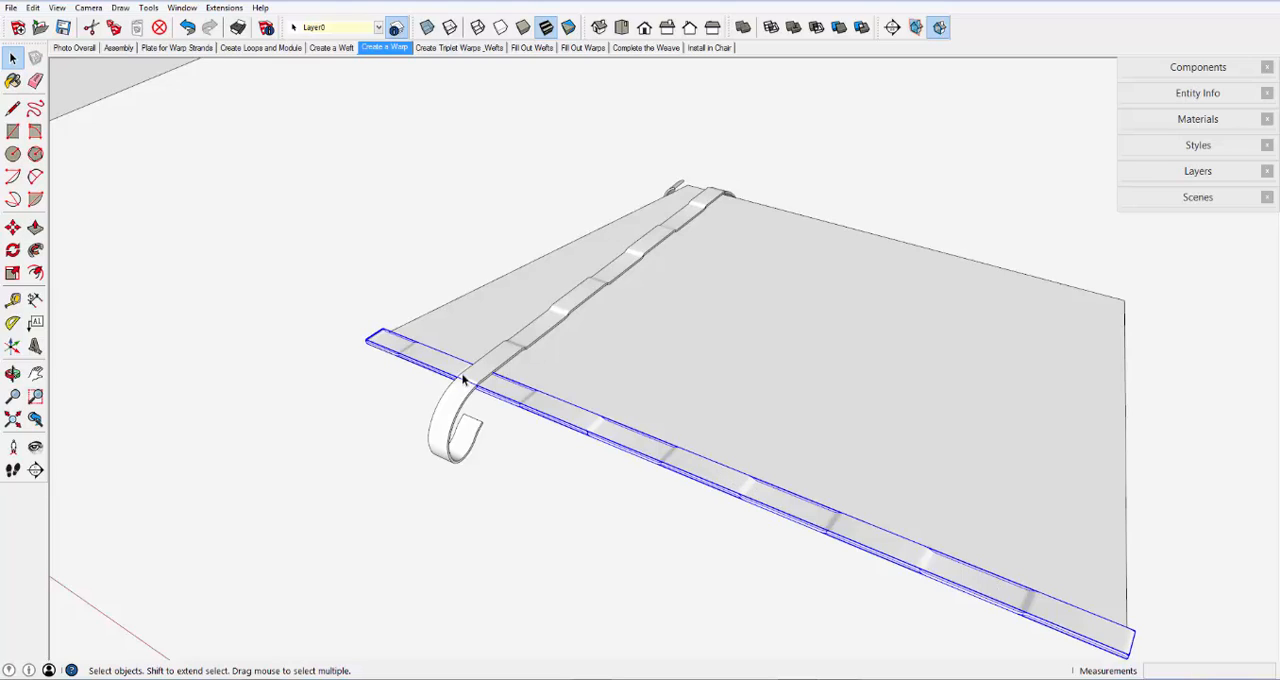
- Show the Create Triplet Warps, Wefts scene and select the middle and outer weft strands to compare their stagger
click(452, 48)
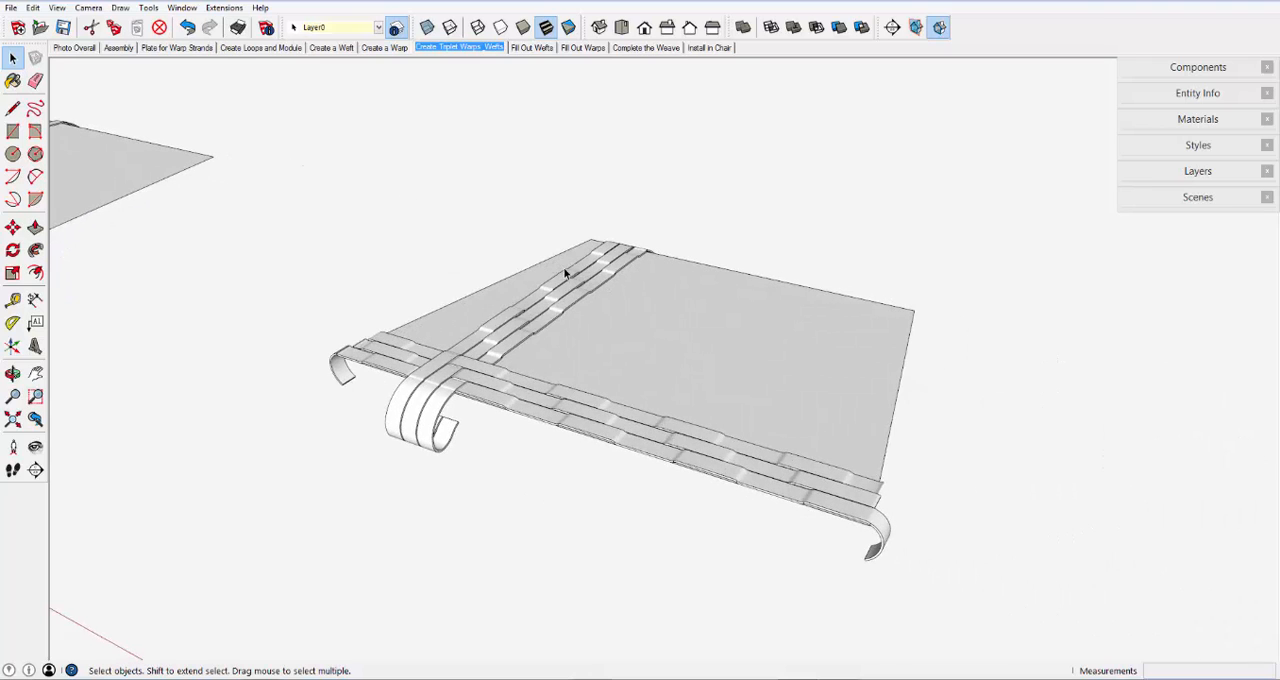
key(o)
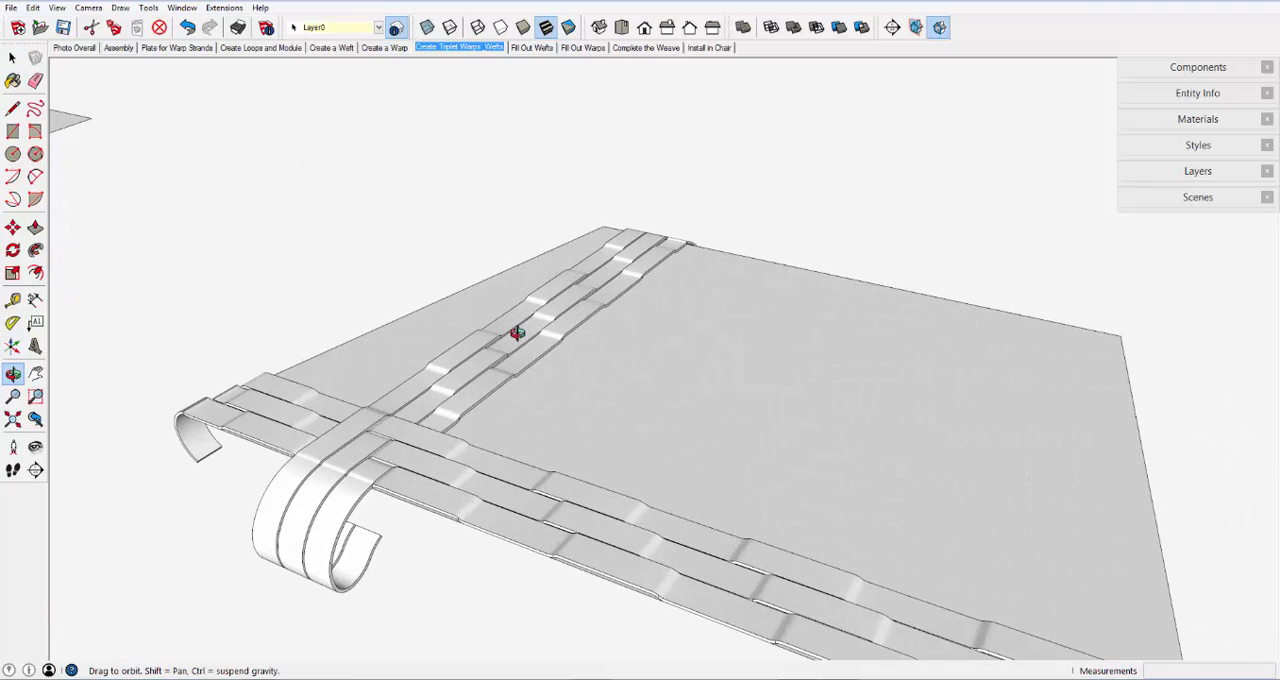
drag(517, 334, 534, 386)
key(space)
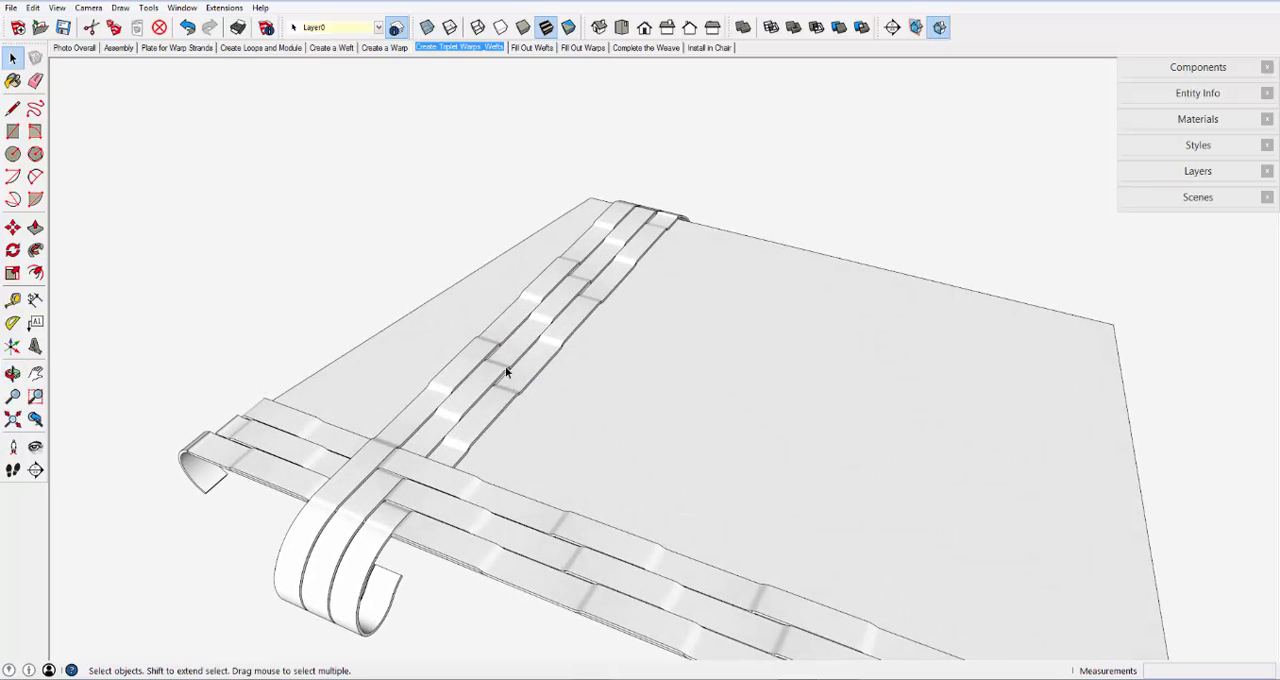
click(508, 367)
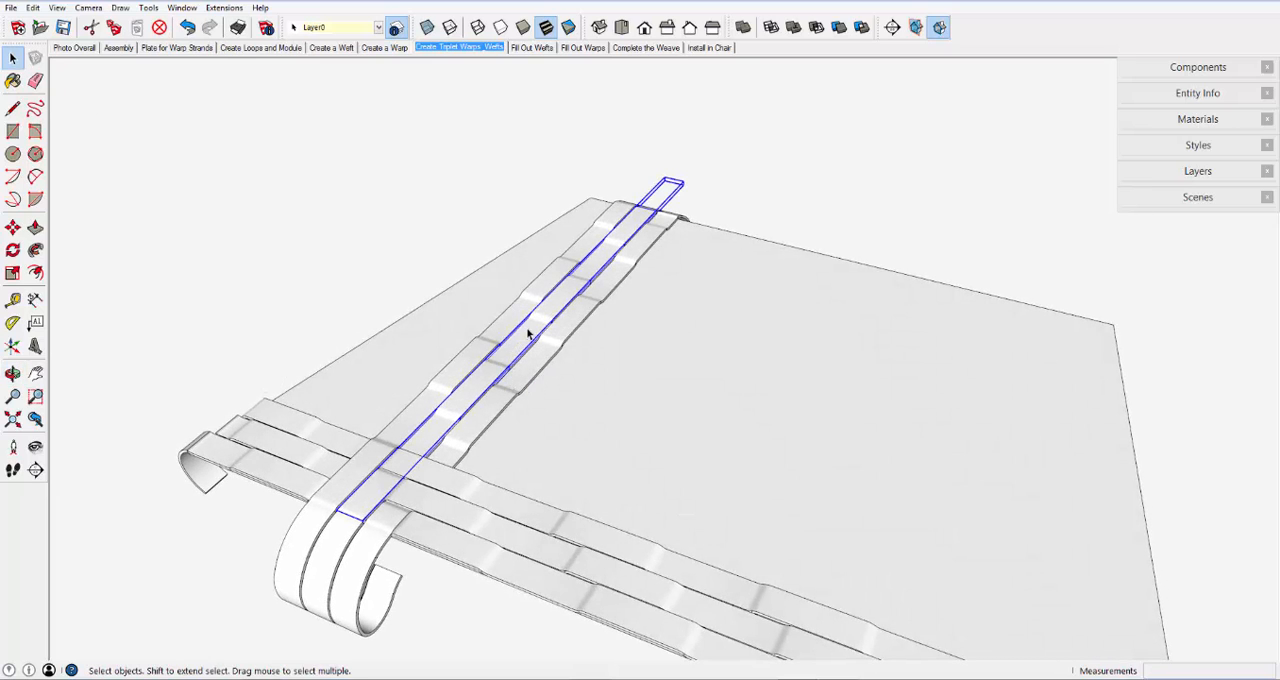
click(568, 323)
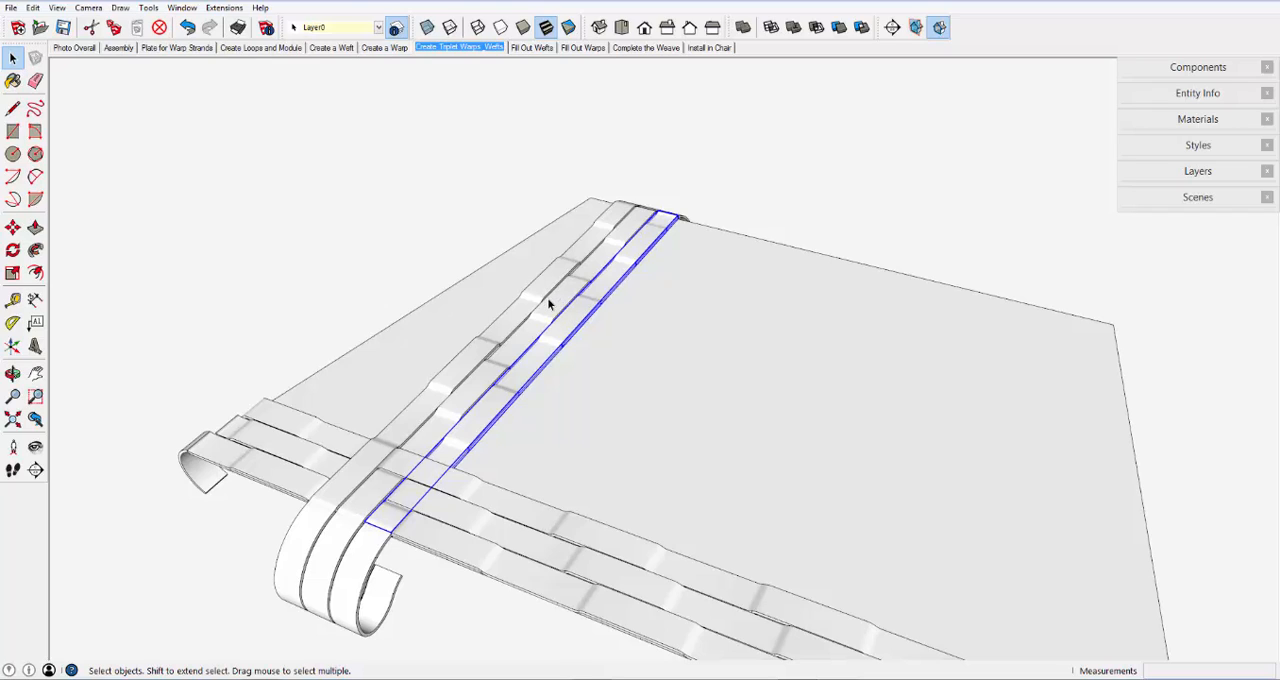
click(547, 296)
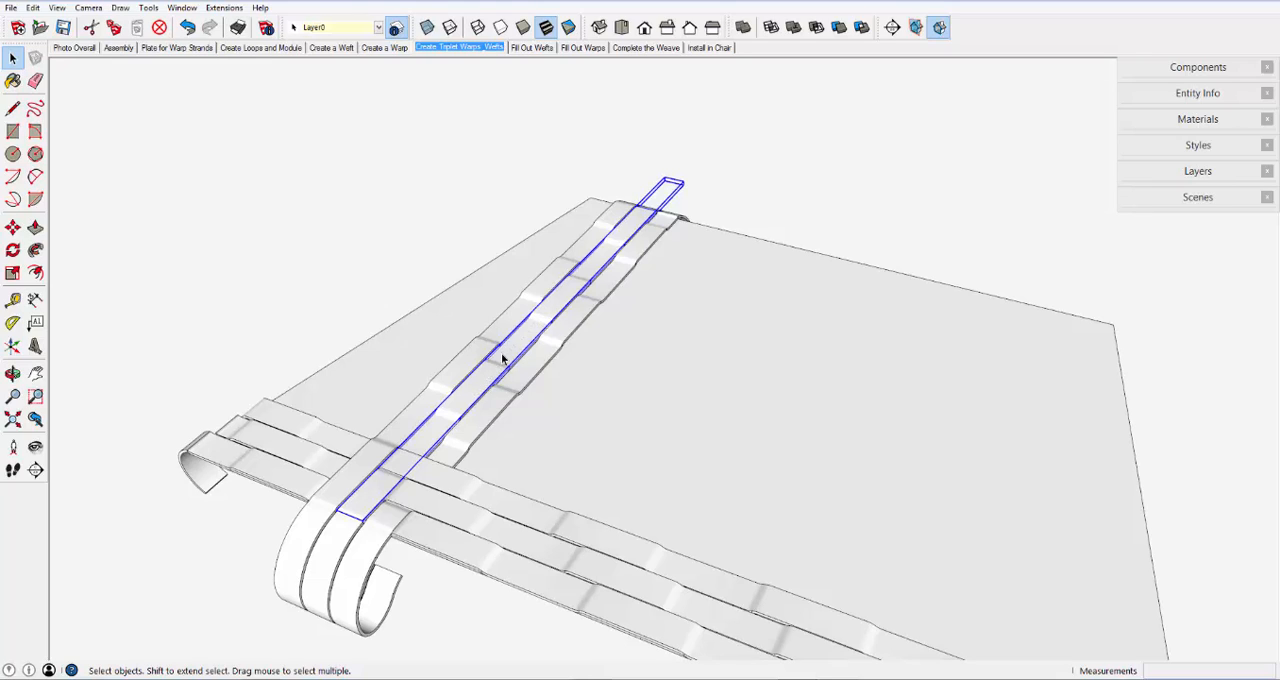
click(585, 313)
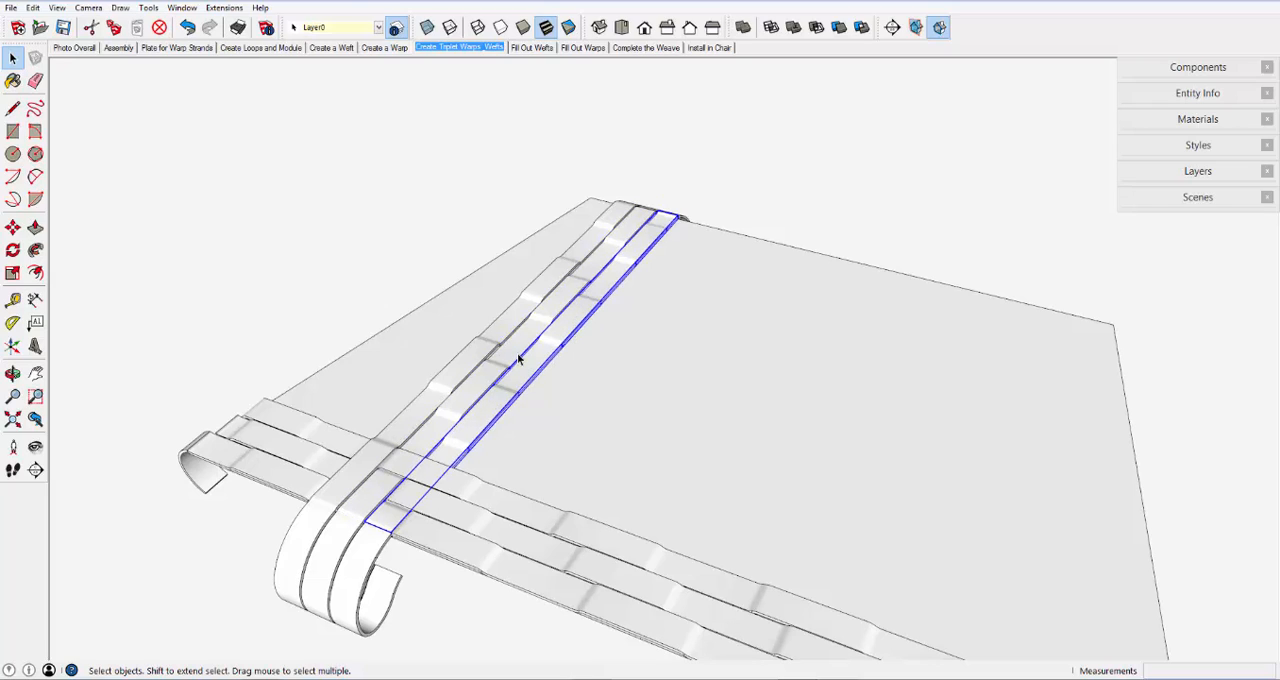
click(291, 524)
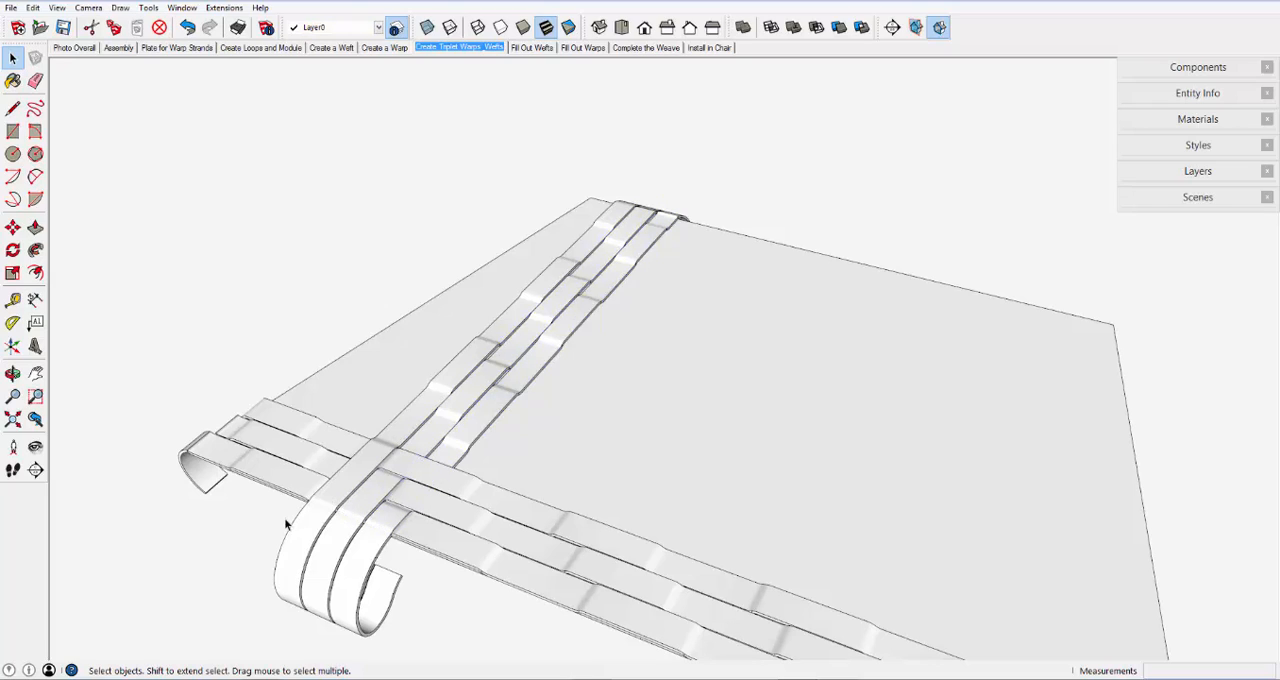
- Select each of the three warp strands along the front edge in turn, from the outermost inward
scroll(321, 516, up, 3)
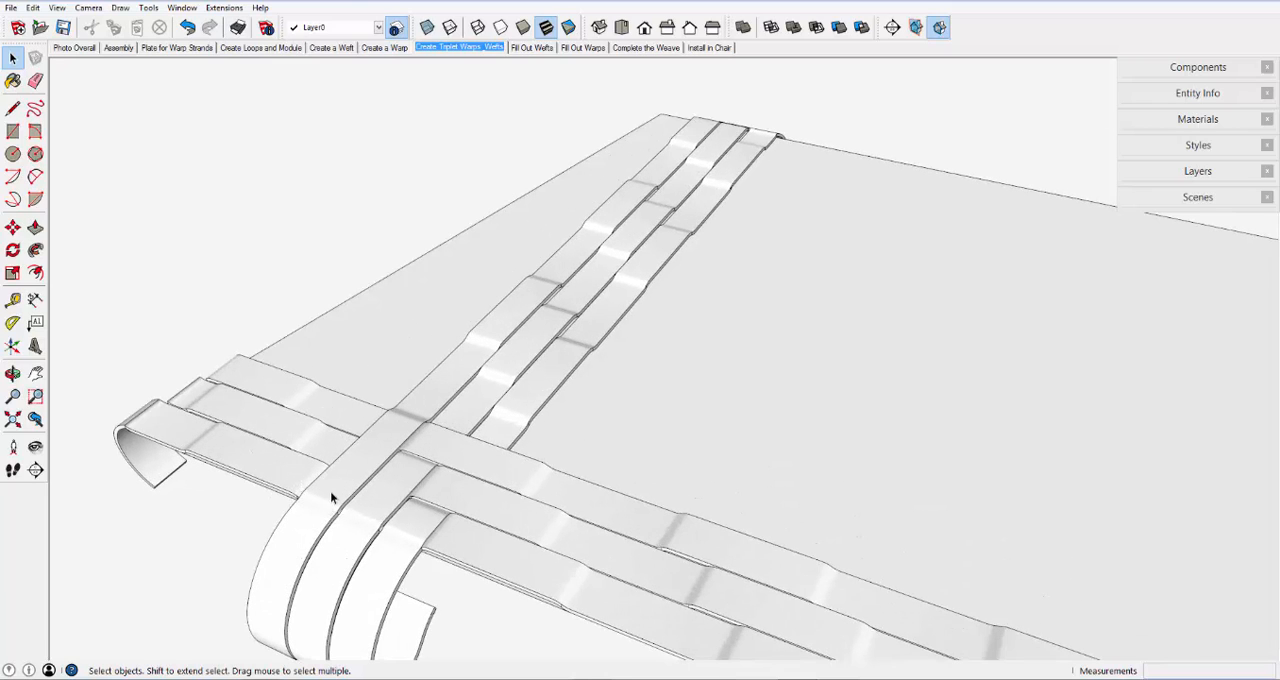
click(487, 549)
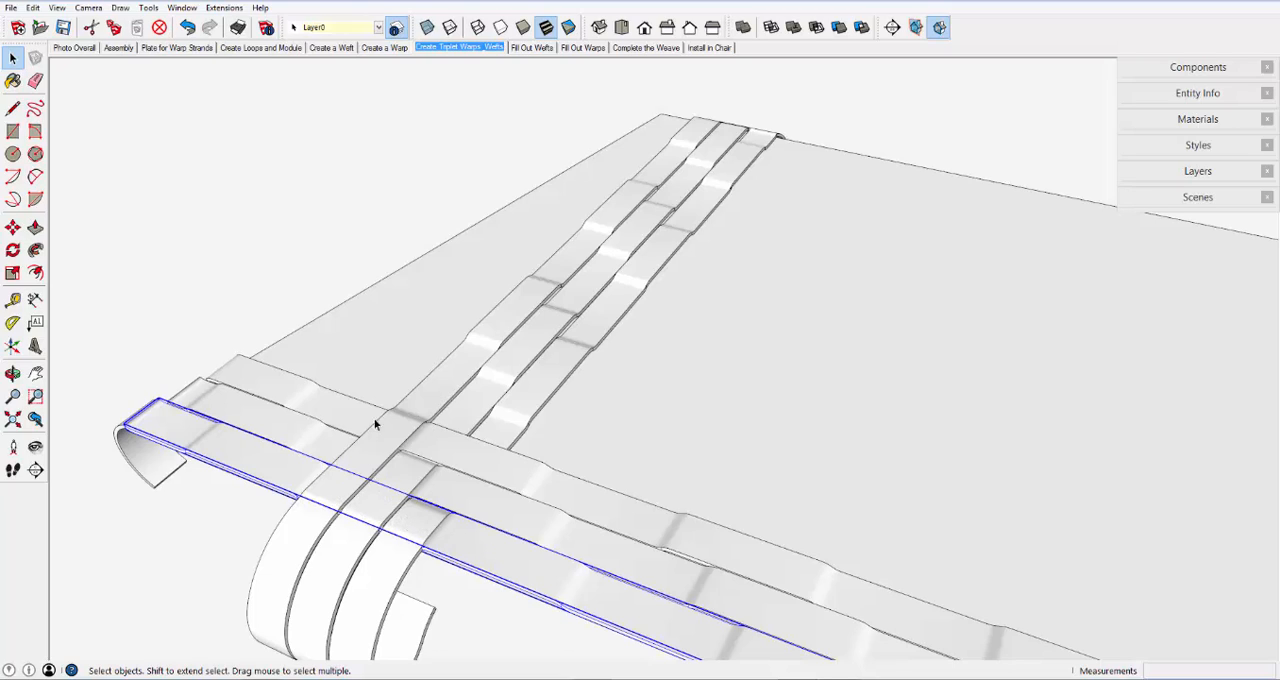
scroll(423, 388, down, 4)
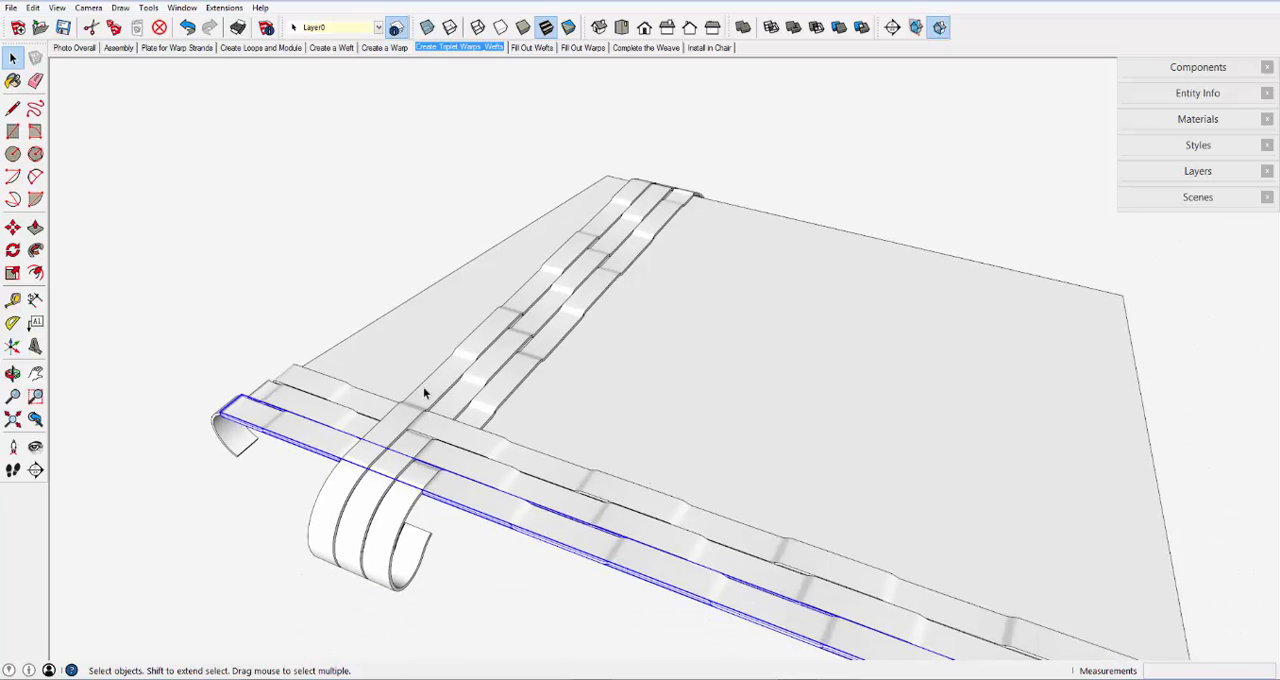
click(346, 428)
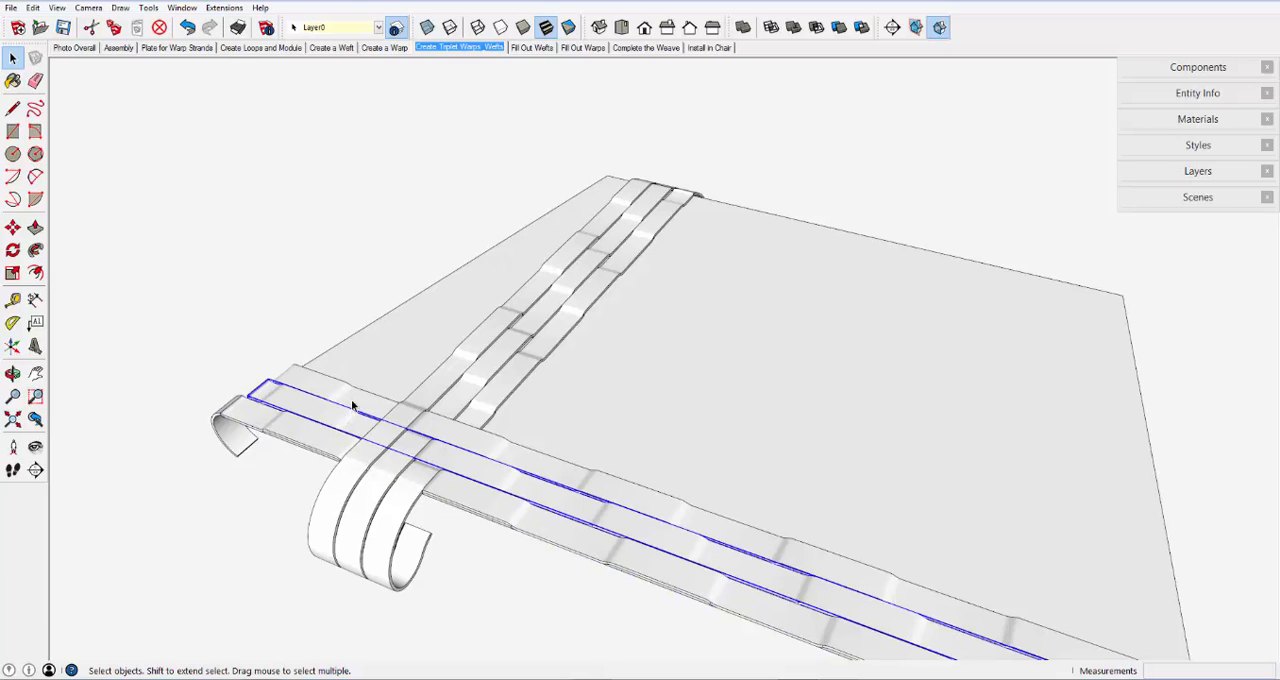
click(351, 399)
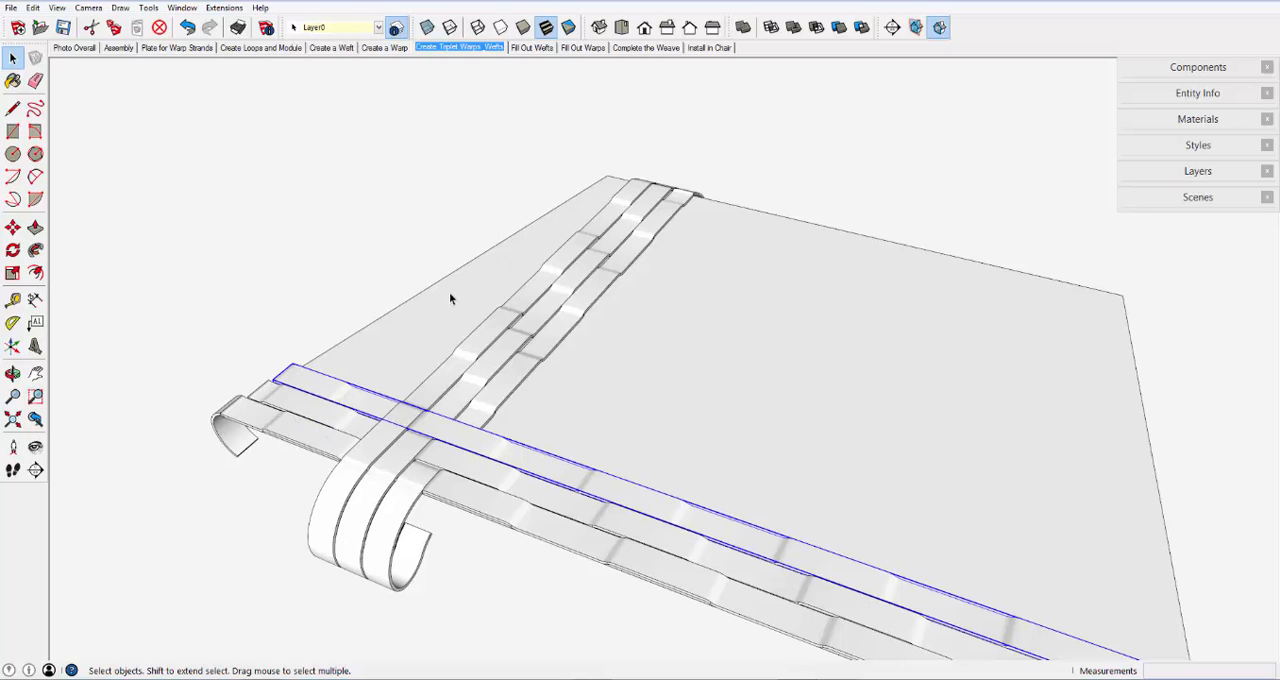
- Copy the three weft strands together about 2 1/64" along the red axis, beside the original triplet
click(557, 266)
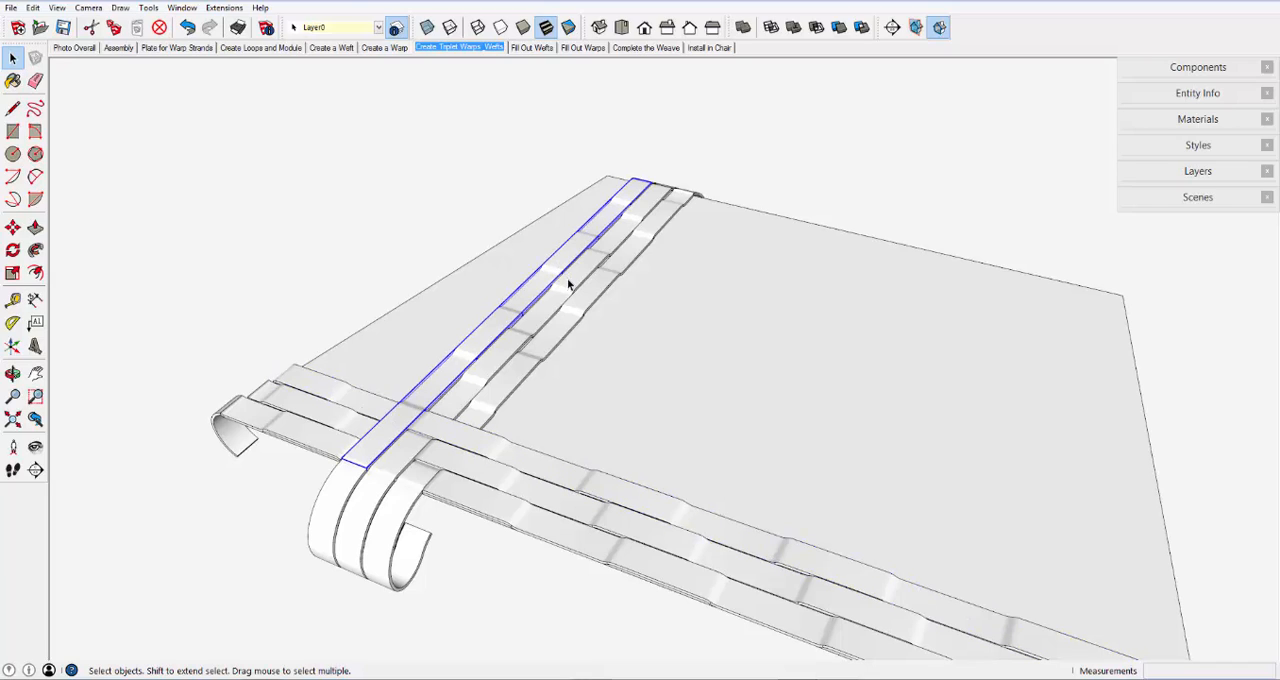
shift+click(569, 290)
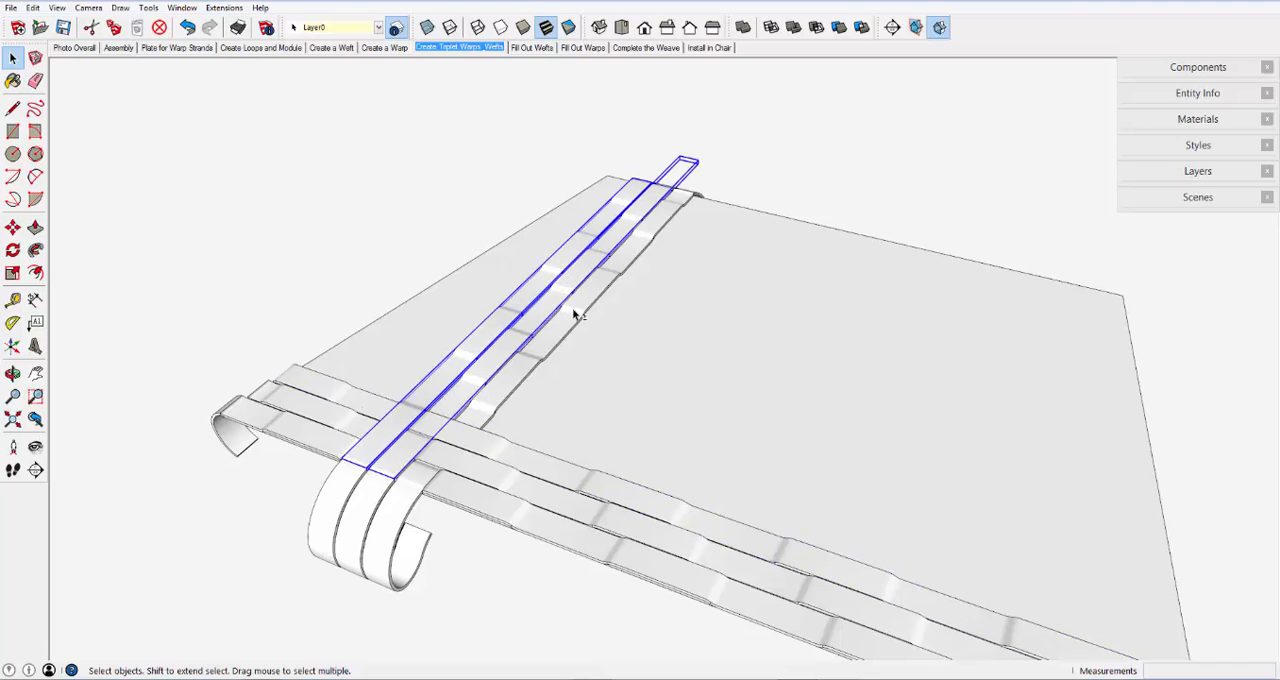
shift+click(590, 306)
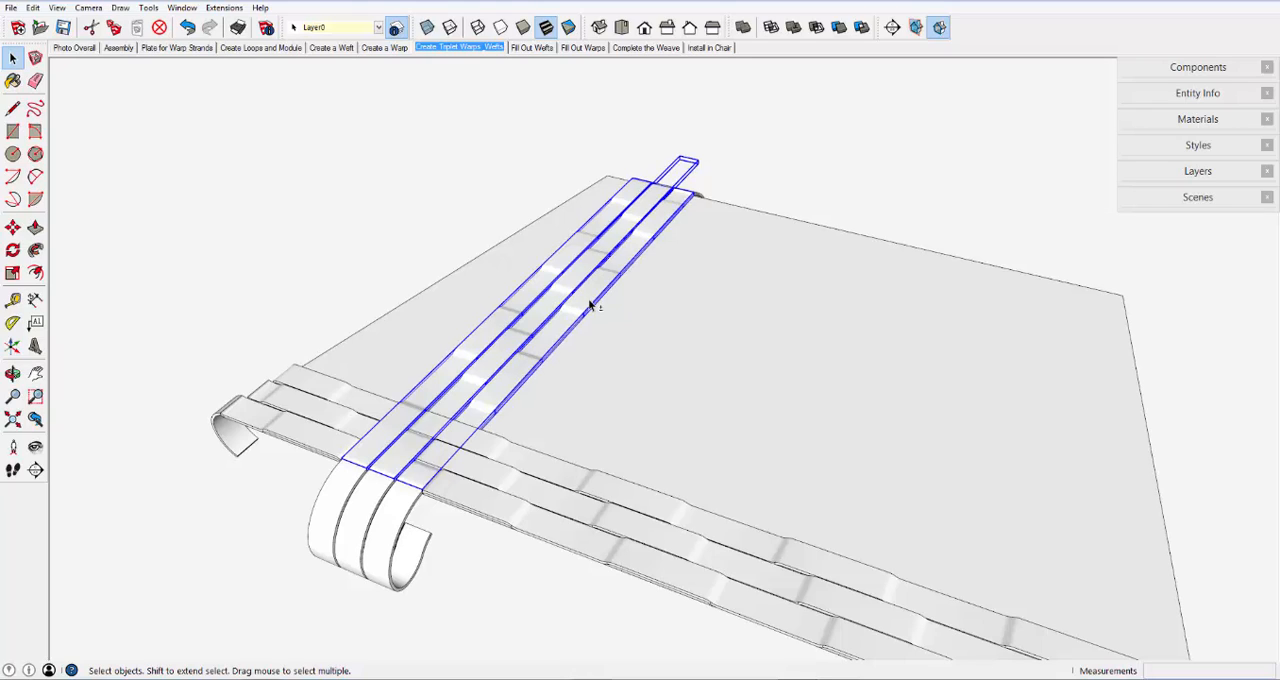
click(6, 224)
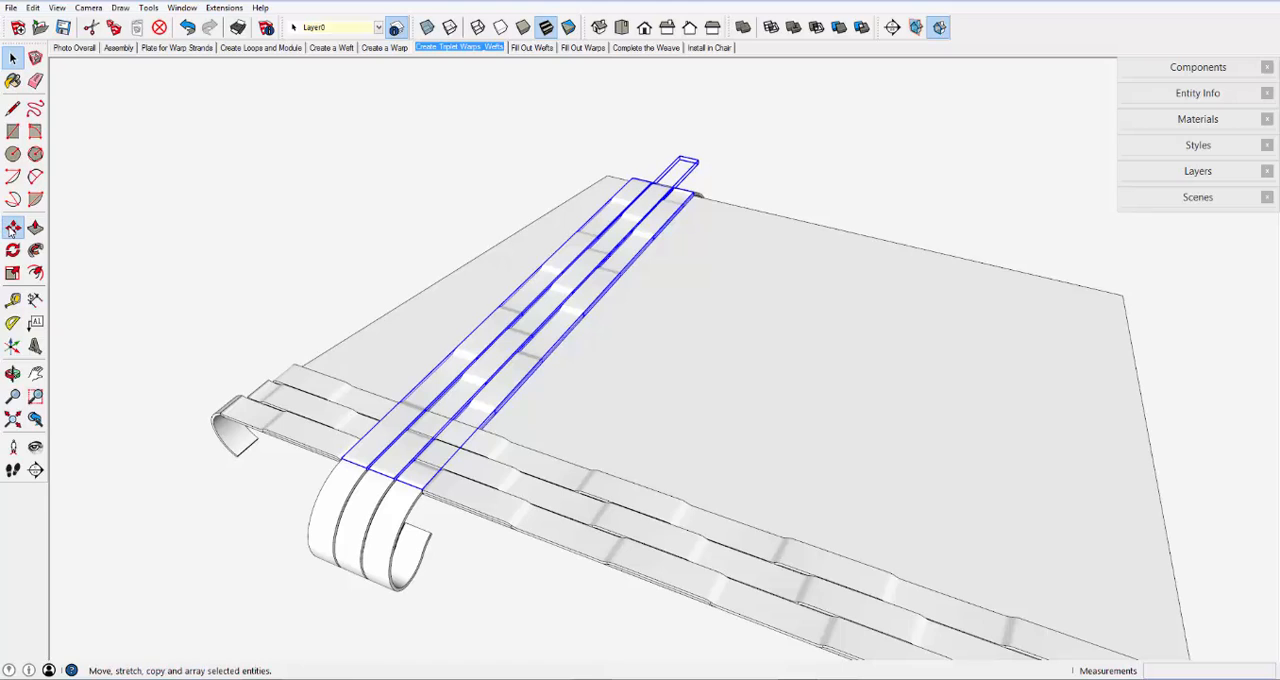
click(524, 302)
key(ctrl)
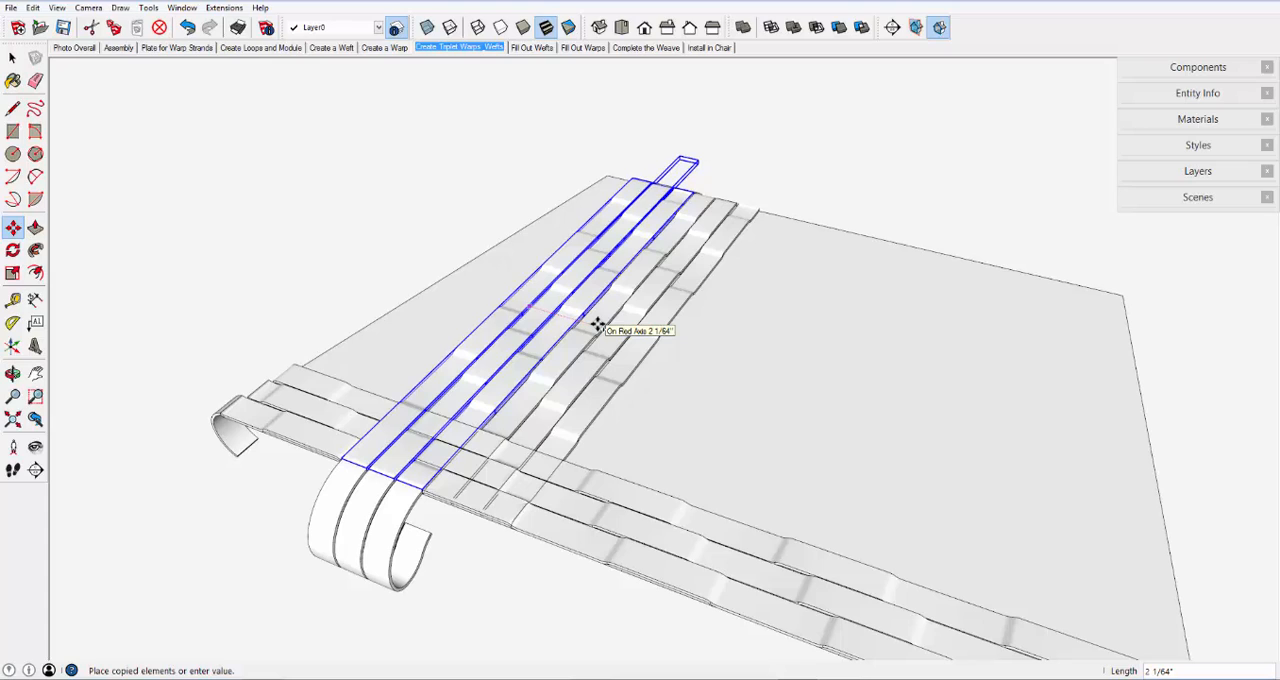
click(597, 325)
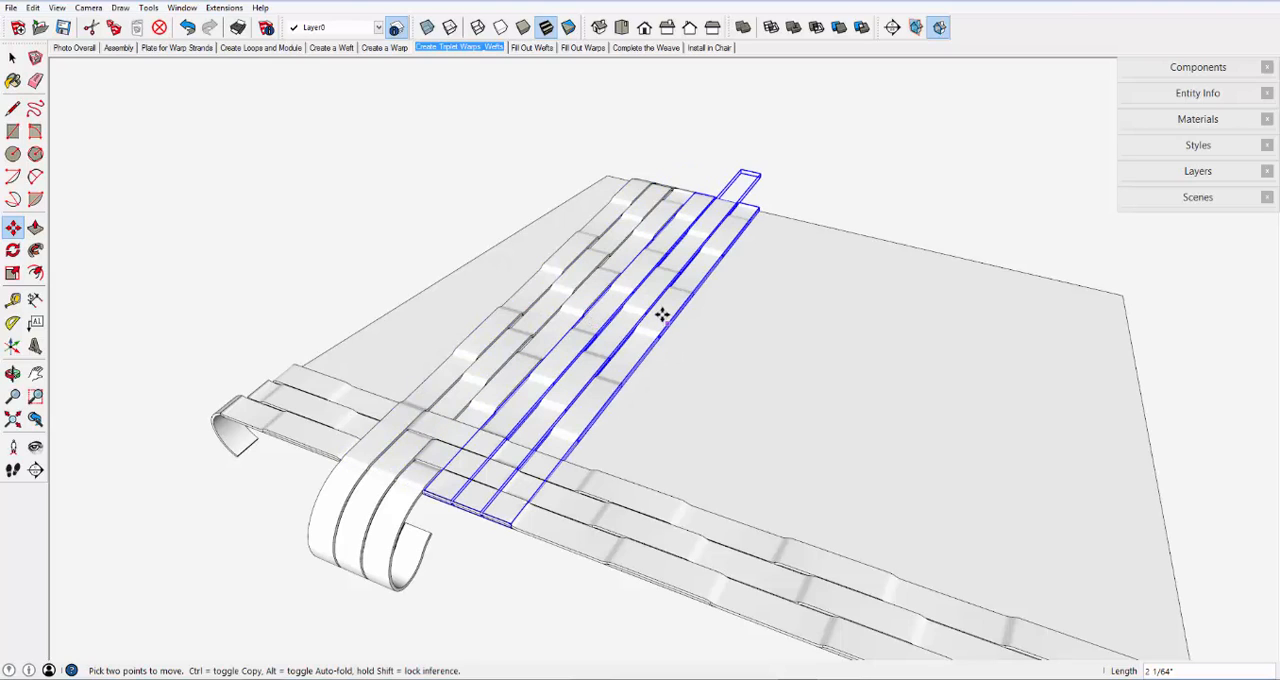
- Flip the copied weft triplet along the blue direction
right_click(648, 274)
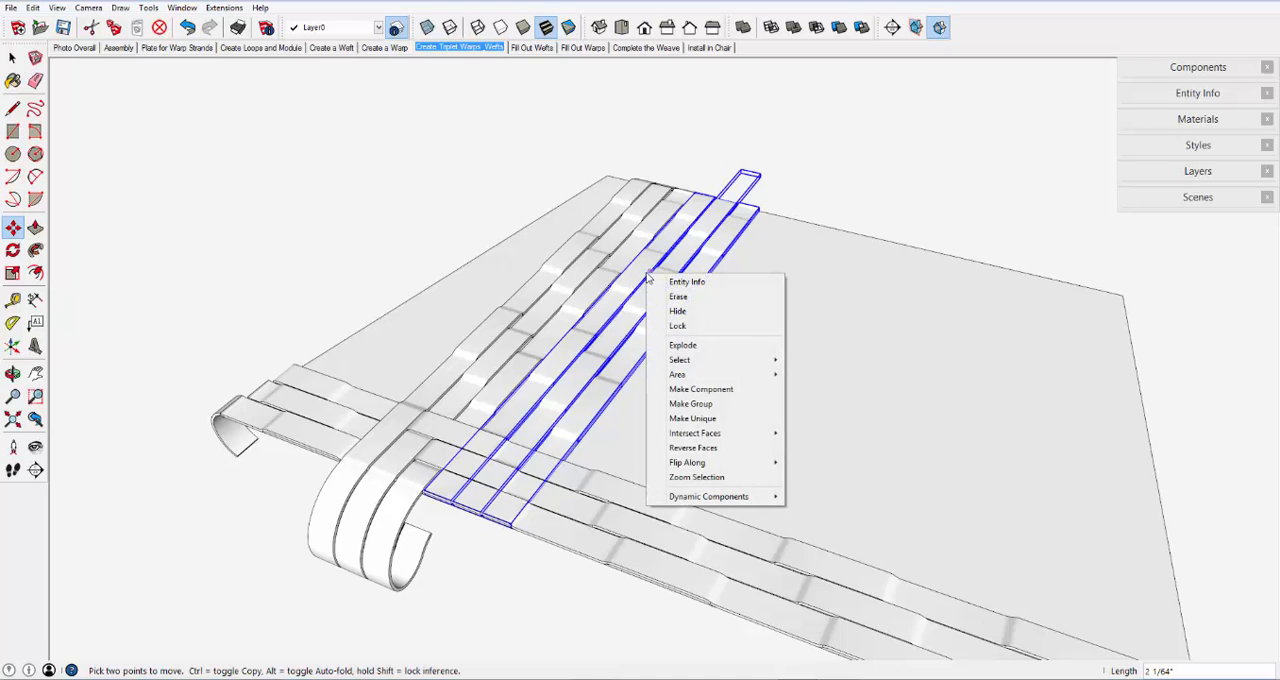
mouse_move(763, 464)
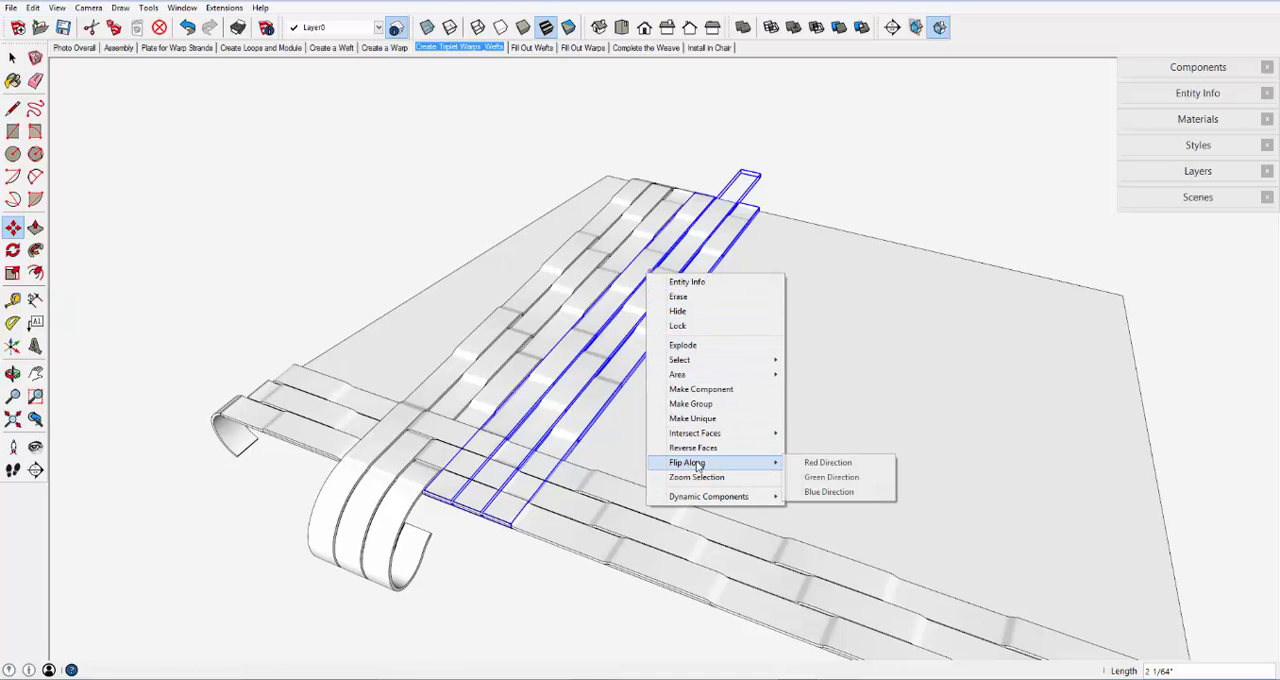
click(828, 492)
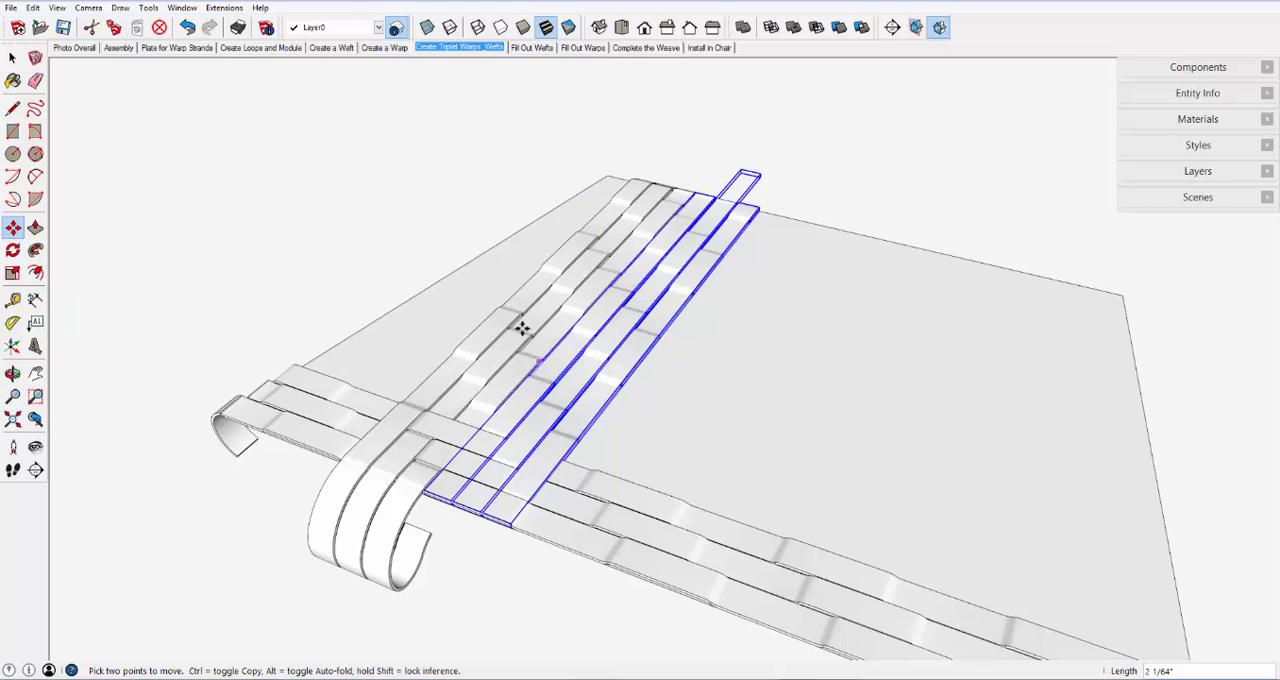
- Deselect the flipped weft triplet and show the Fill Out Wefts scene, examining the added weft strands up close
click(12, 59)
click(313, 162)
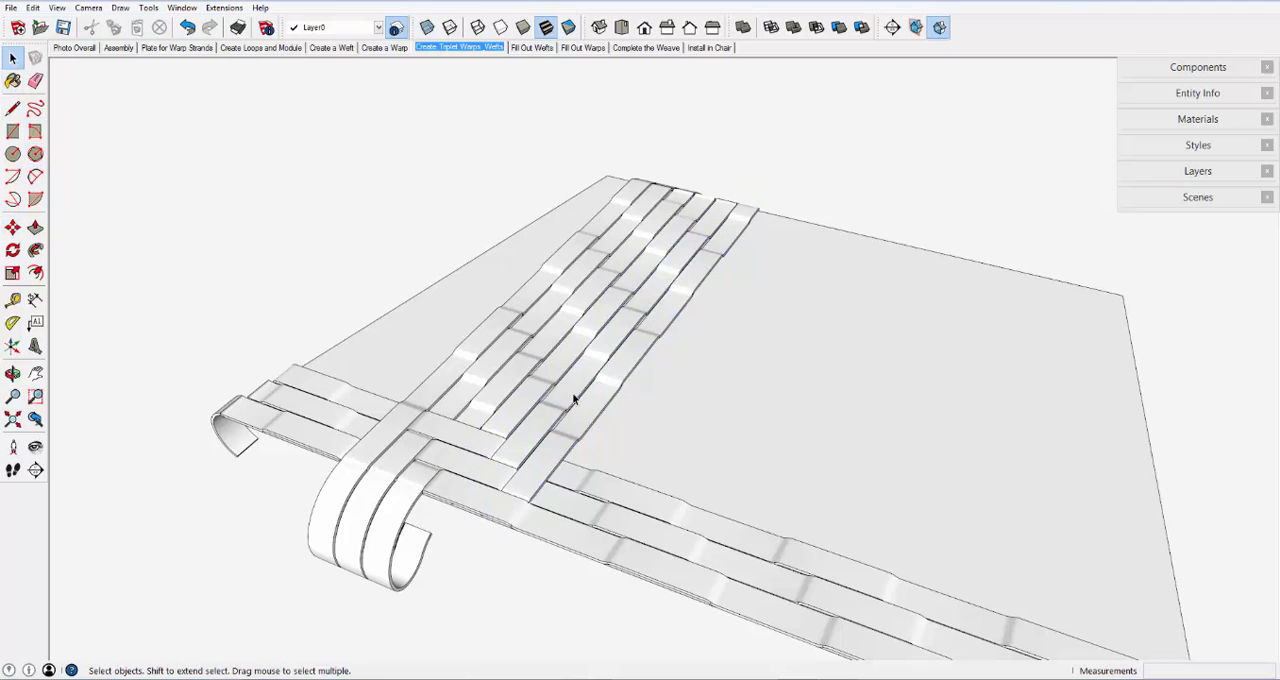
click(532, 48)
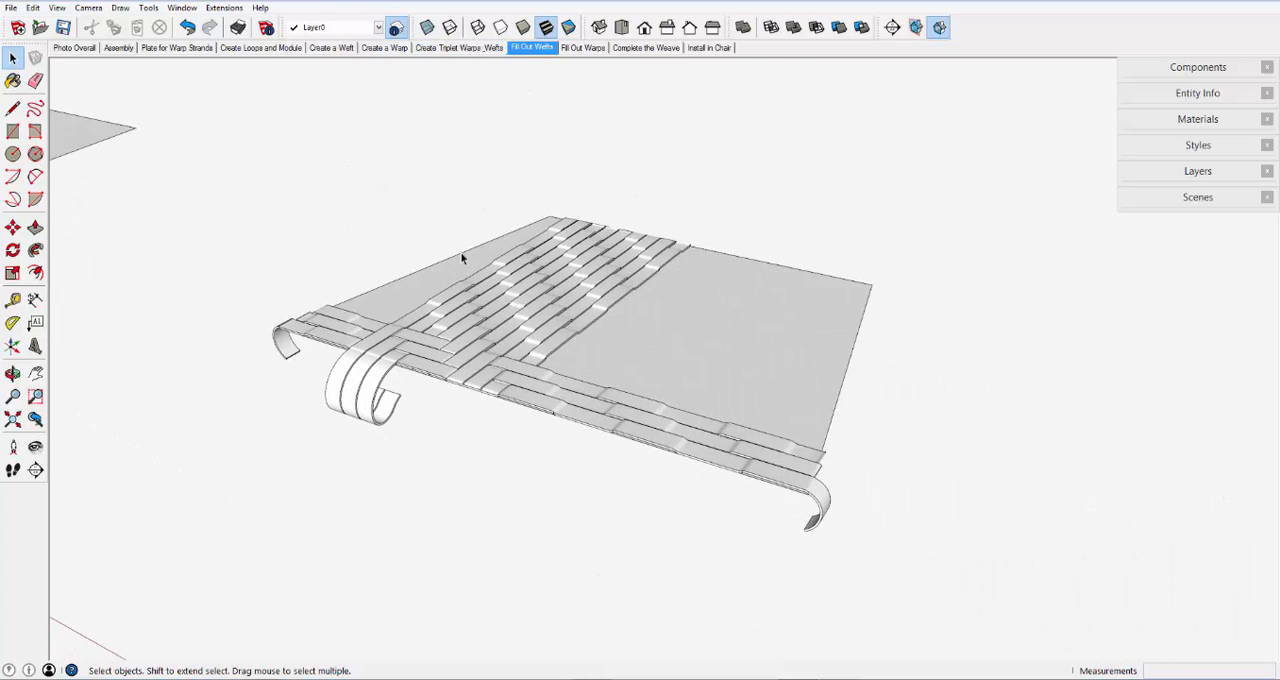
scroll(498, 281, up, 4)
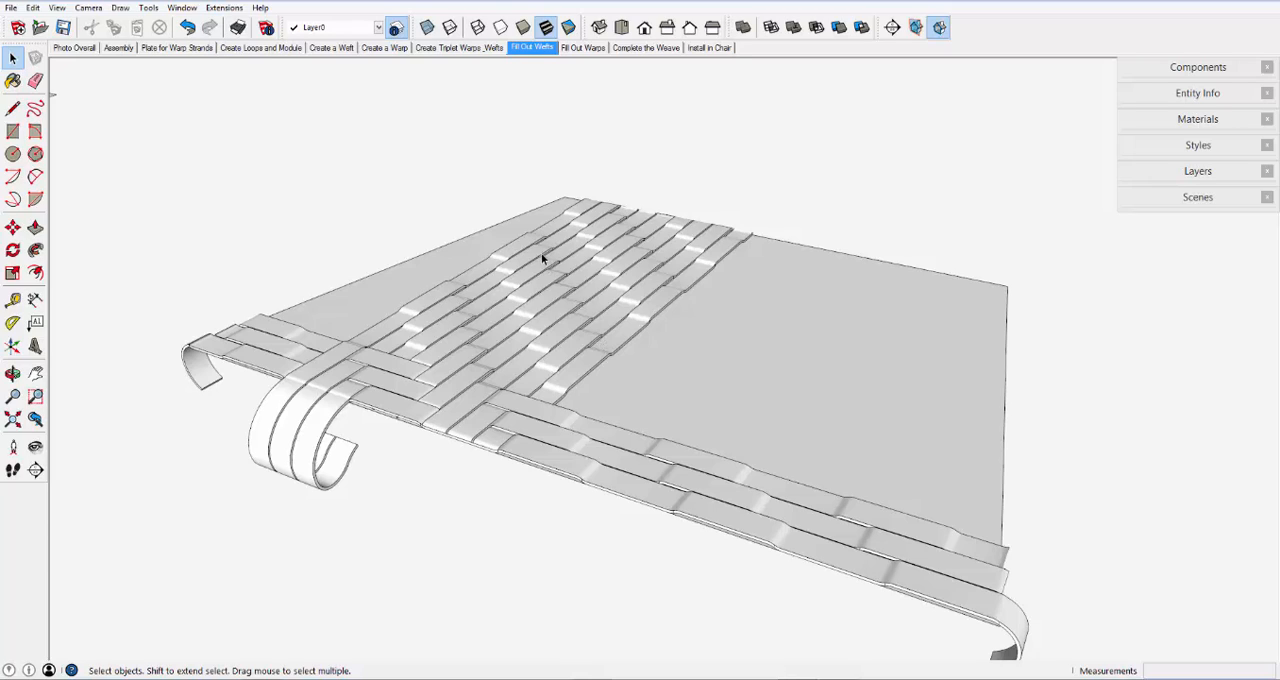
- Show the Fill Out Warps scene and examine the herringbone weave from a higher angle
click(588, 48)
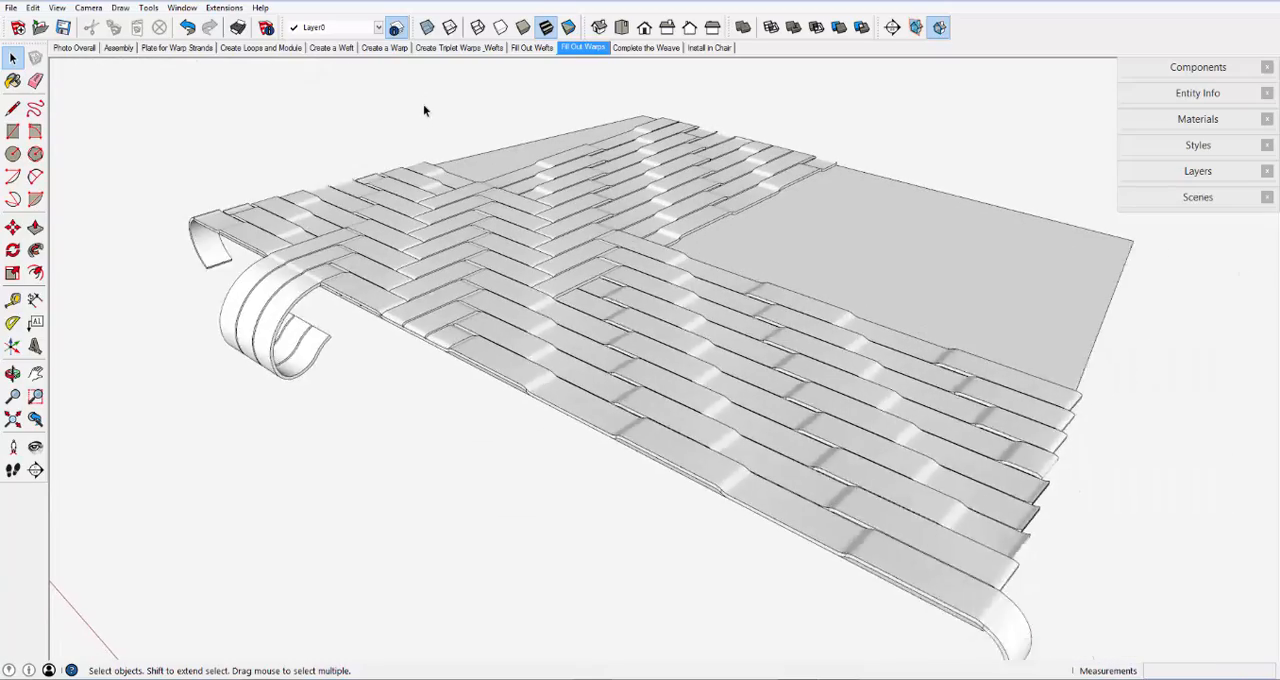
key(o)
drag(520, 326, 584, 428)
key(space)
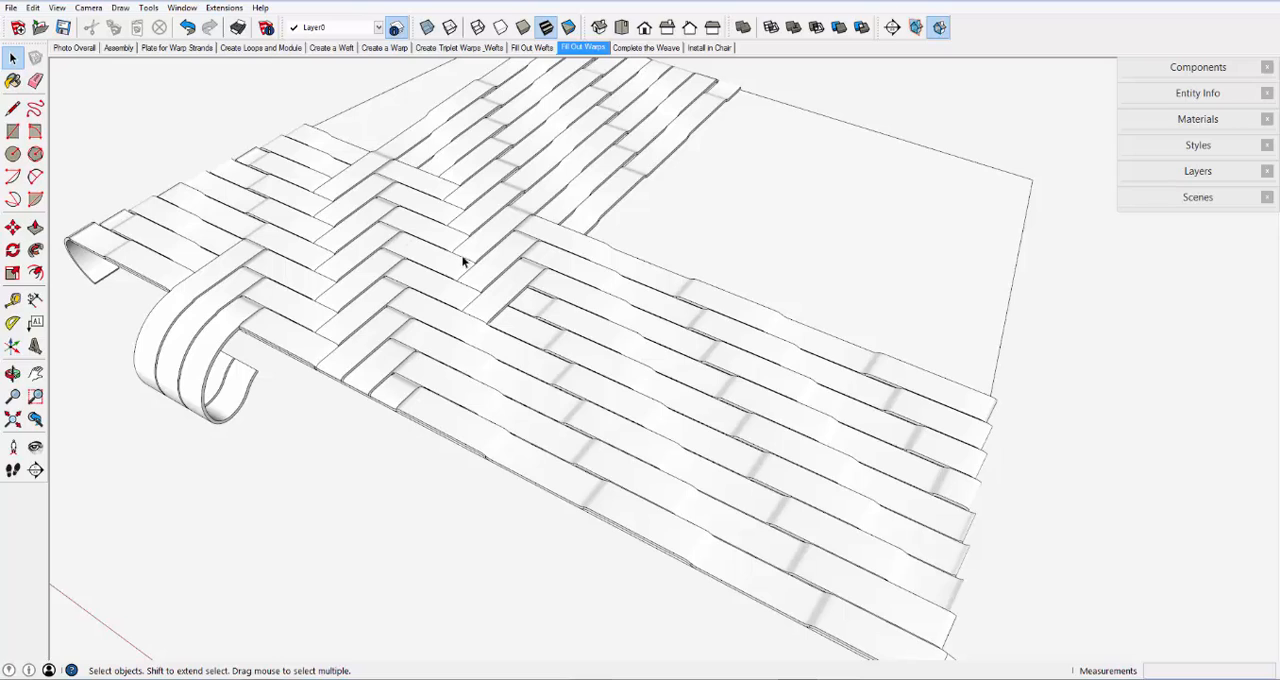
- Try to copy the three rearmost warp strands together toward the back of the plate
click(600, 262)
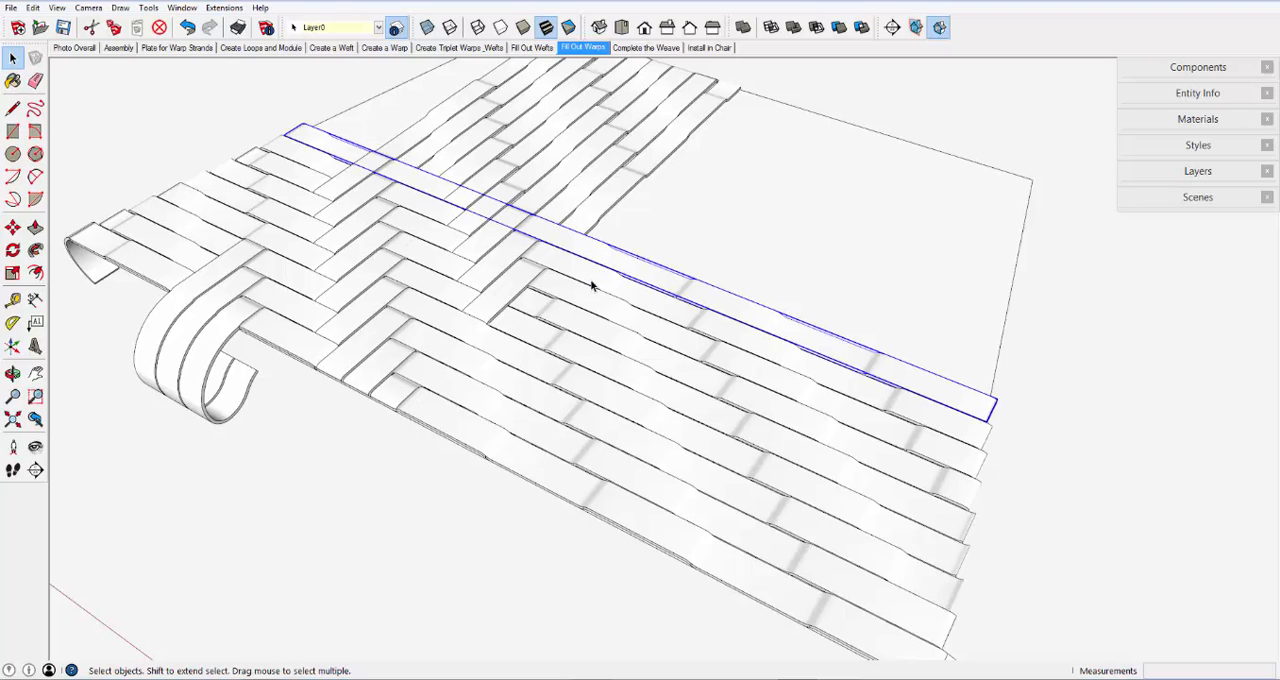
shift+click(590, 290)
shift+click(582, 303)
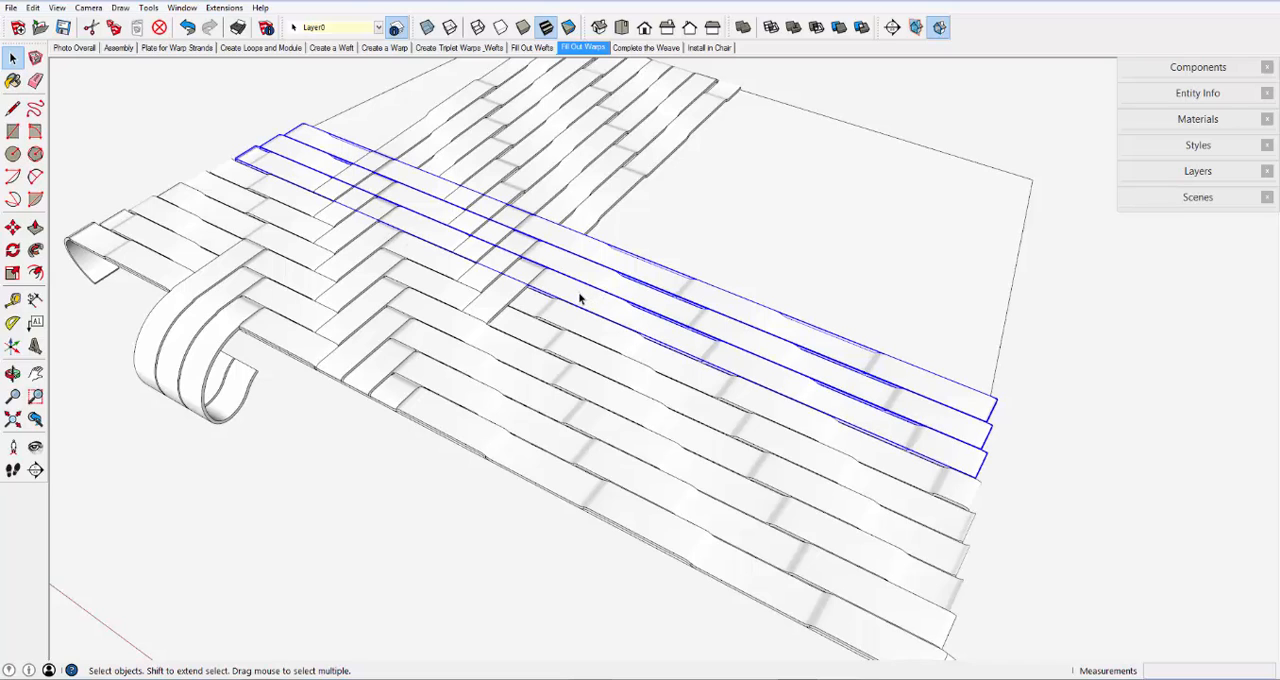
click(12, 227)
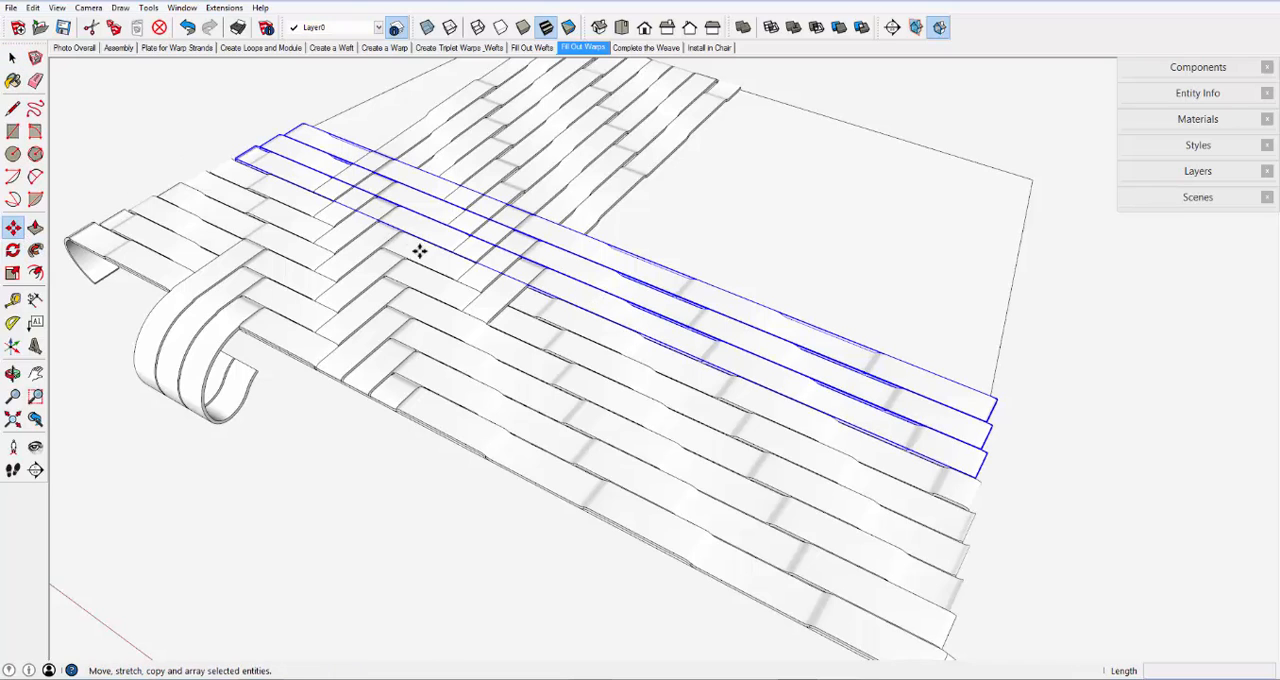
key(ctrl)
click(628, 282)
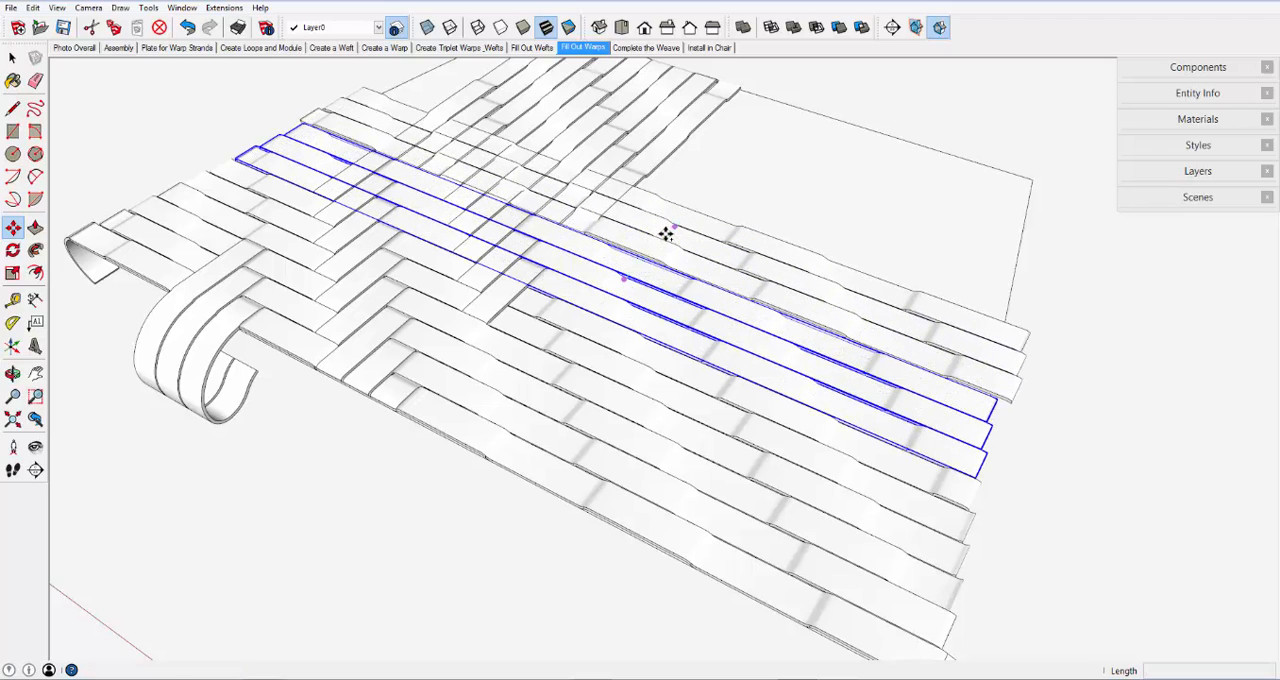
key(Escape)
key(ctrl+t)
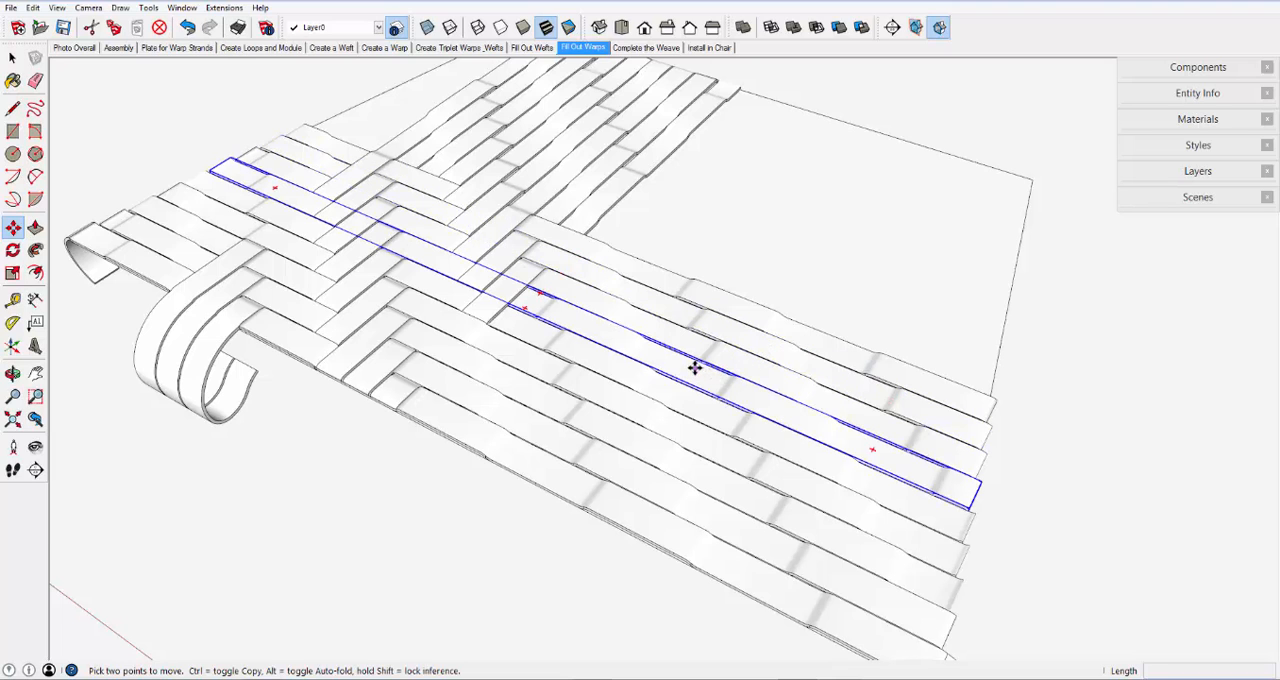
- Show the Complete the Weave scene and examine the finished seat's front edge from a low angle
scroll(697, 366, down, 2)
middle_drag(695, 368, 684, 330)
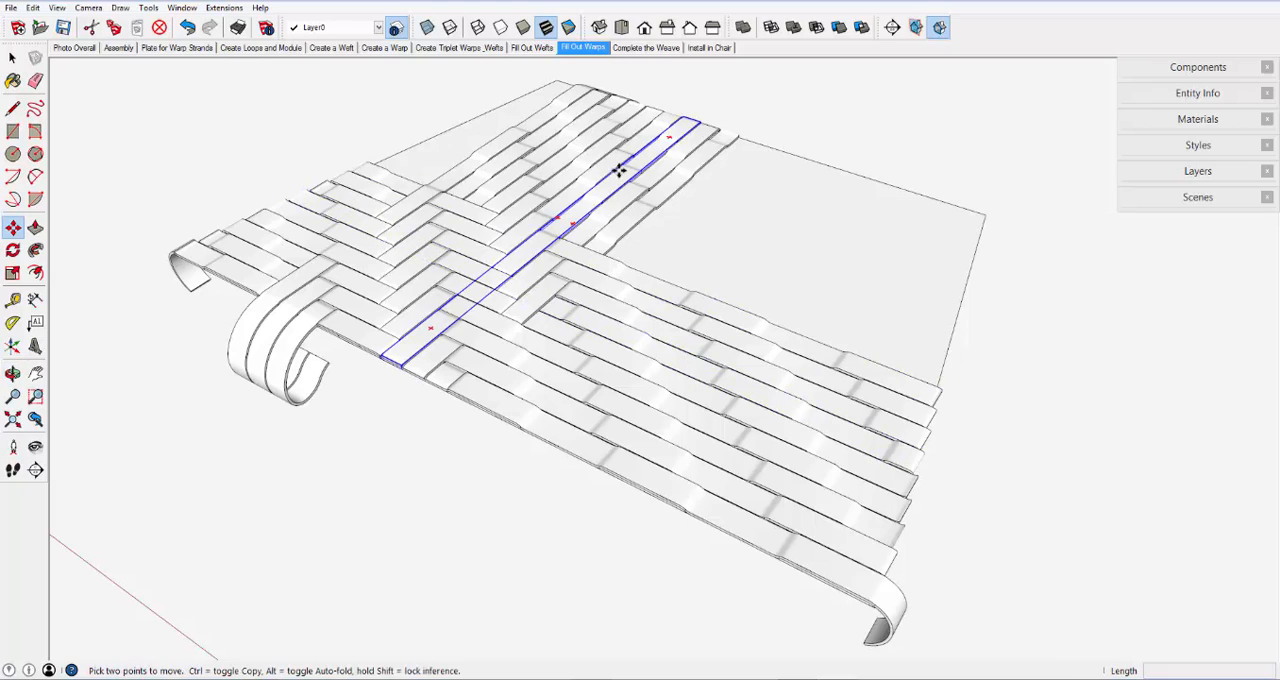
click(645, 50)
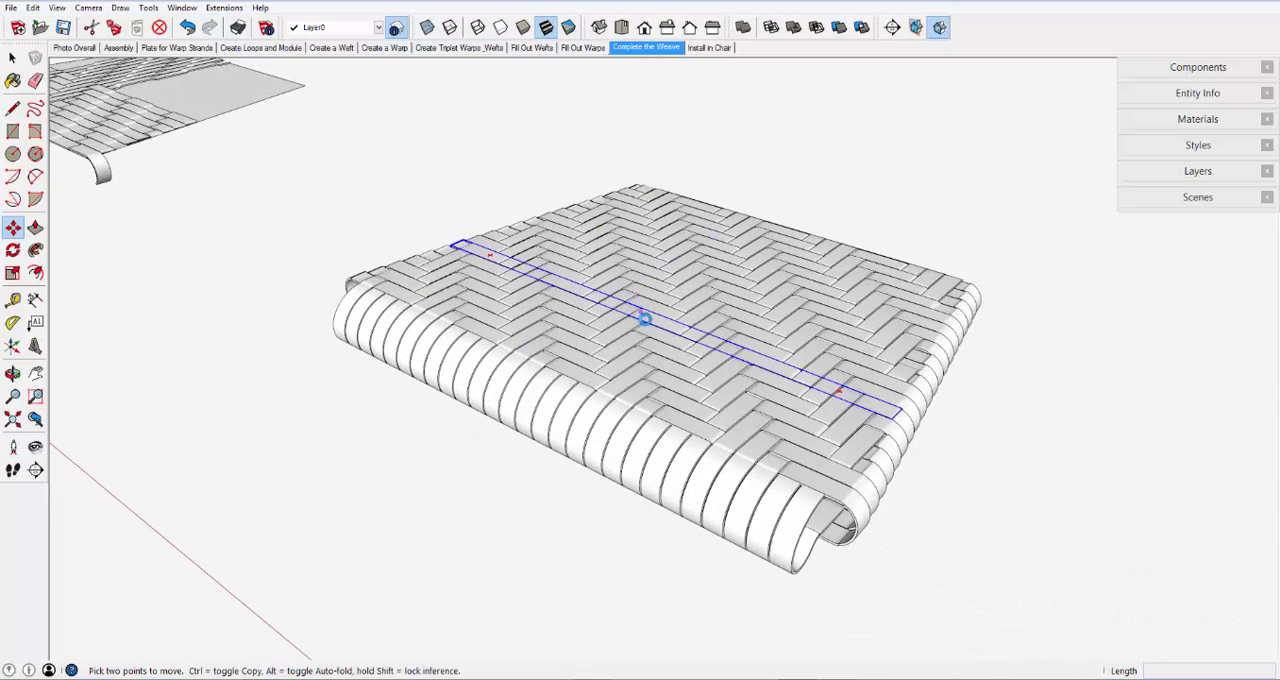
key(o)
drag(631, 446, 591, 314)
key(m)
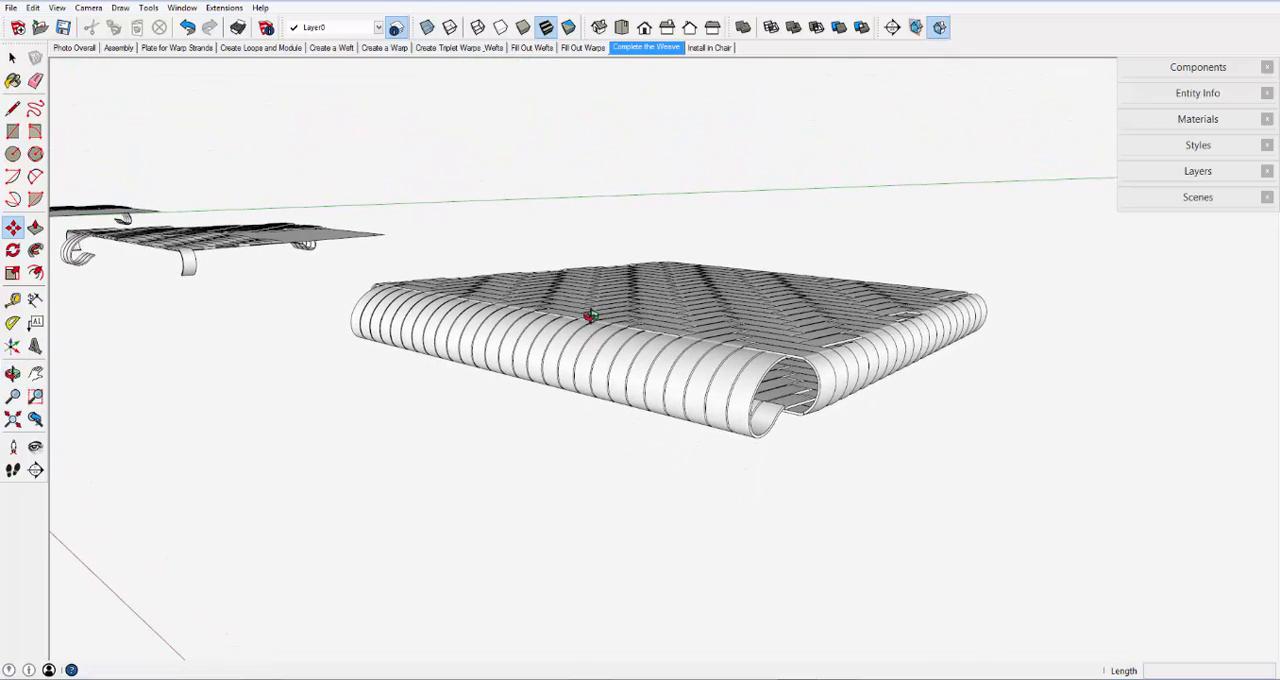
- Examine the seat's underside weave and the loops wrapping its front edge up close from below
key(o)
drag(716, 374, 785, 190)
key(m)
scroll(785, 190, up, 3)
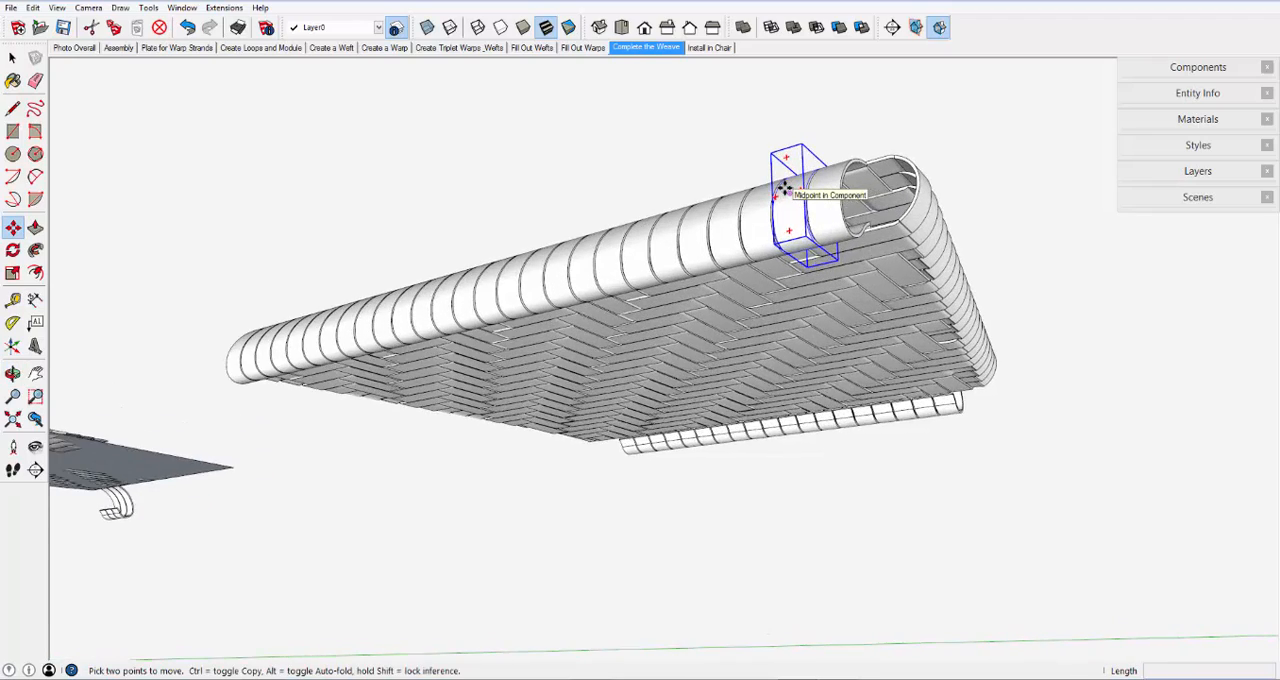
scroll(660, 258, up, 4)
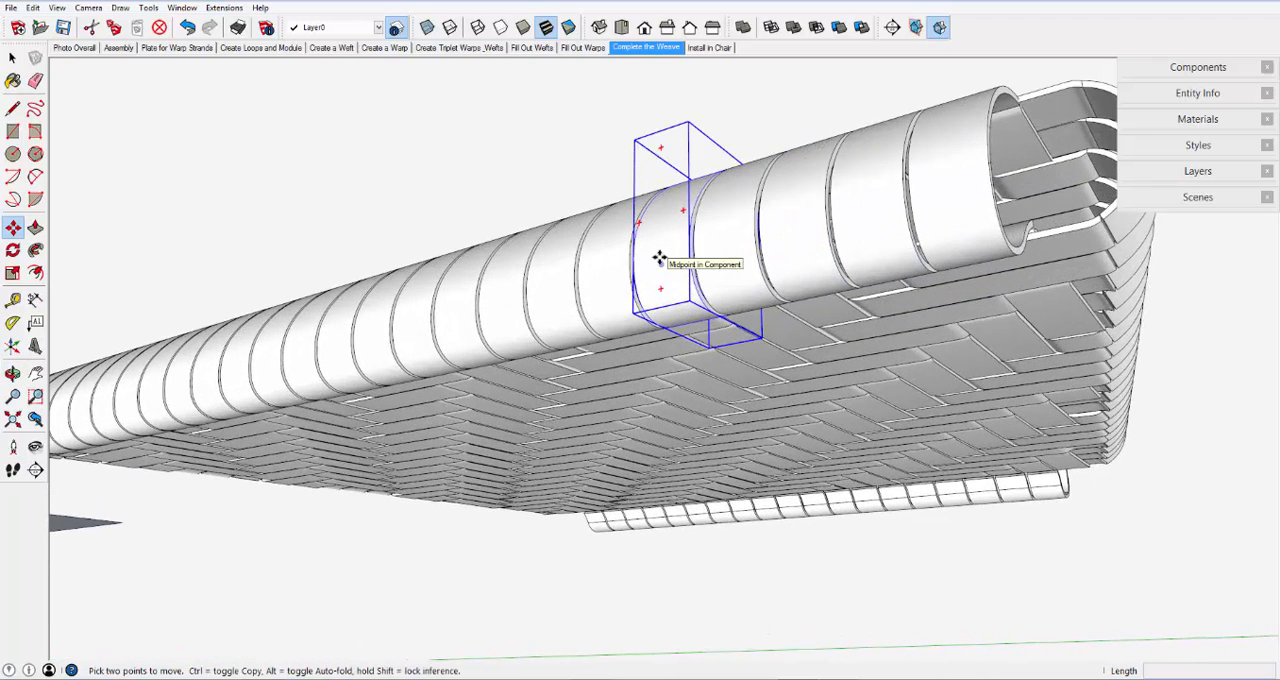
middle_drag(660, 258, 660, 259)
middle_drag(657, 259, 710, 267)
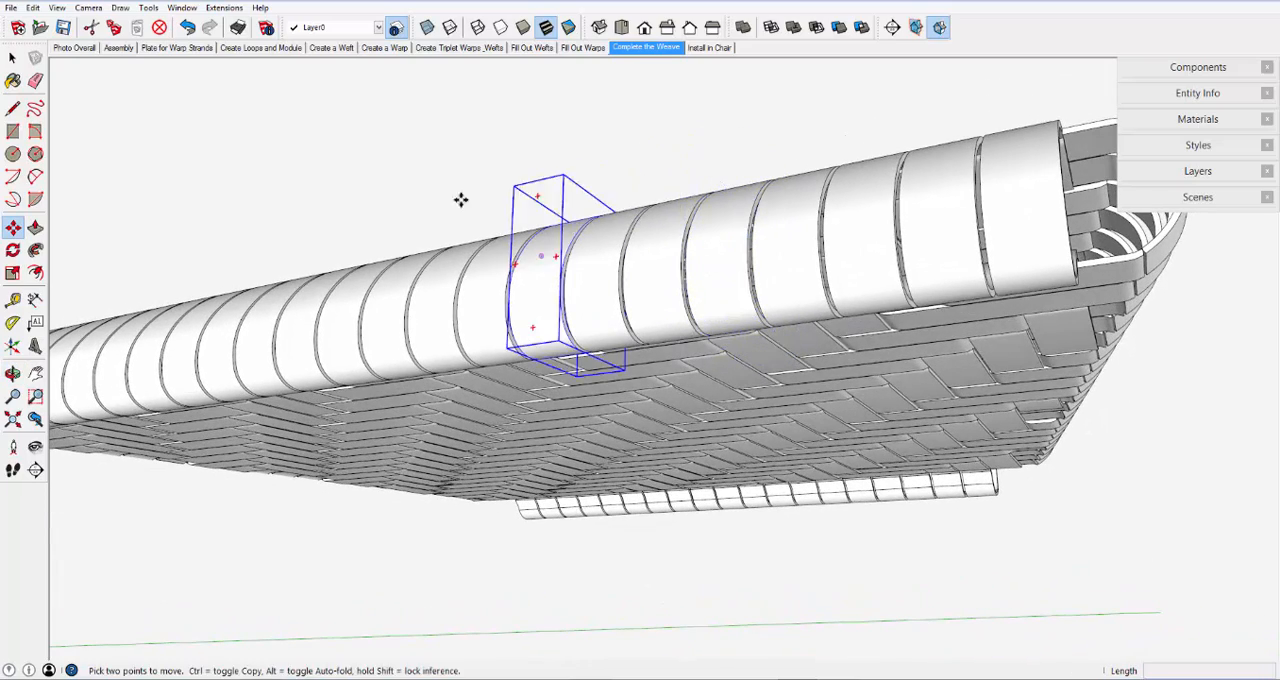
key(Escape)
- Select the woven underside of the seat, followed by a single warp strand near the front of its top surface
key(space)
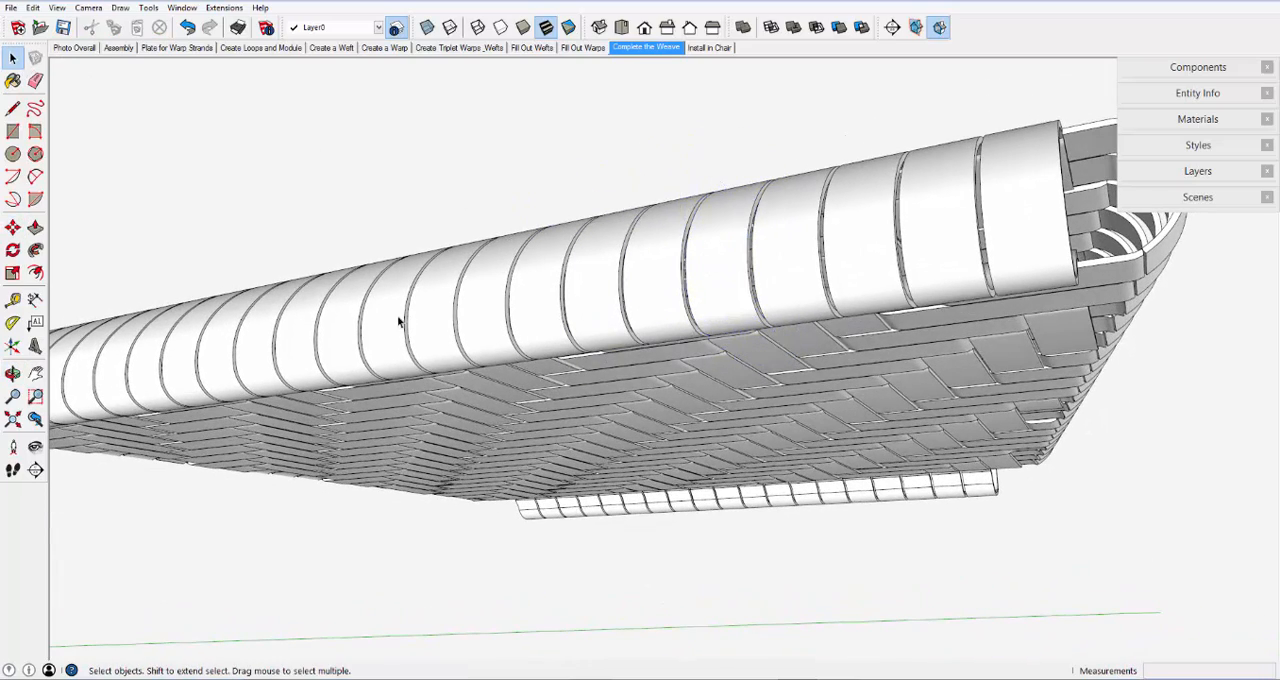
click(592, 410)
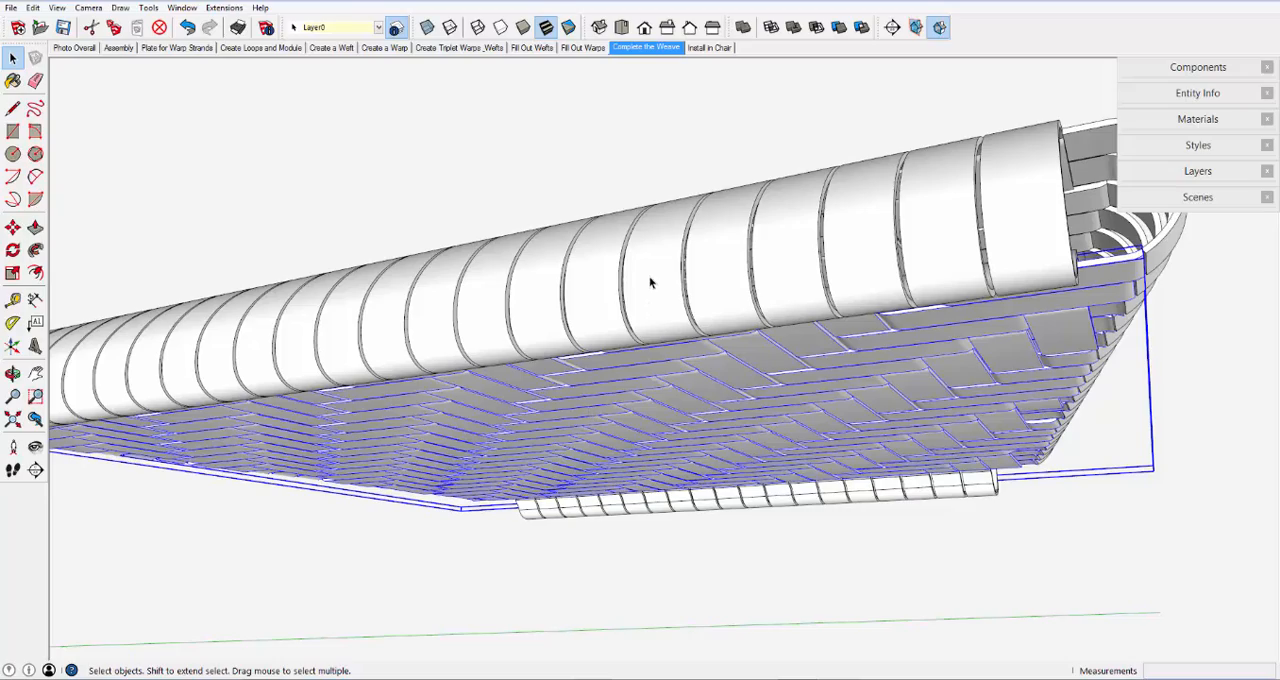
middle_drag(651, 280, 609, 583)
click(600, 260)
scroll(600, 260, down, 2)
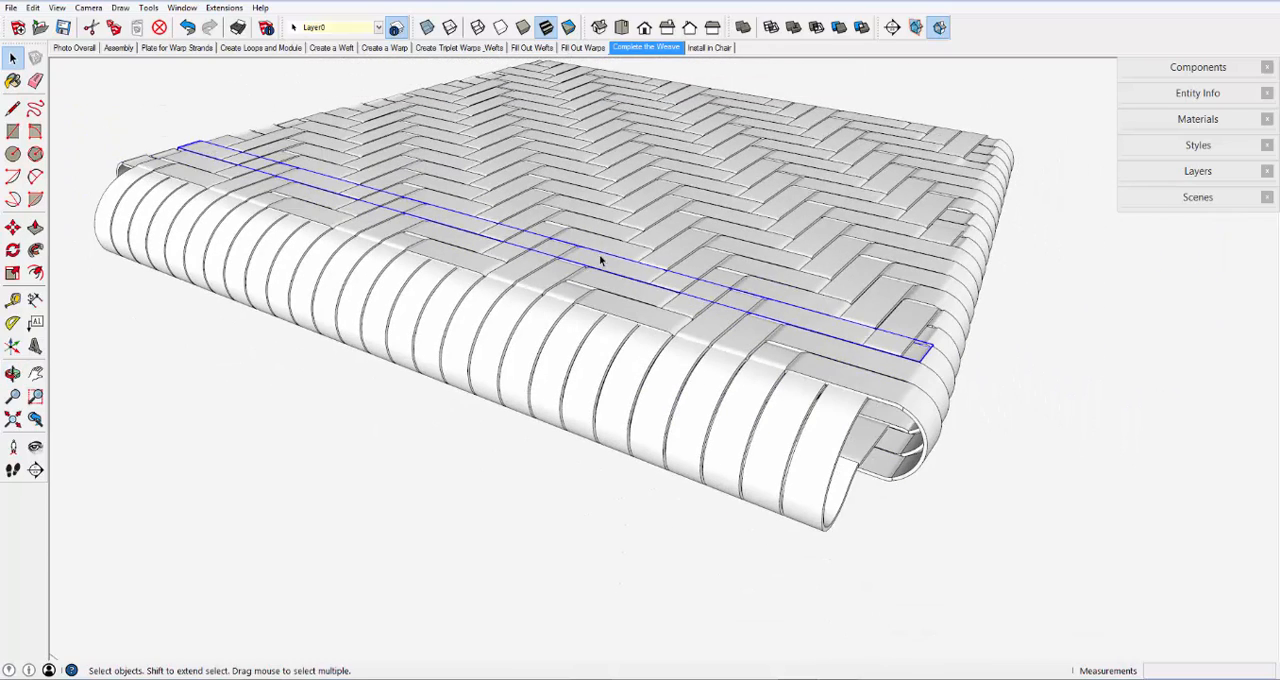
scroll(600, 260, down, 1)
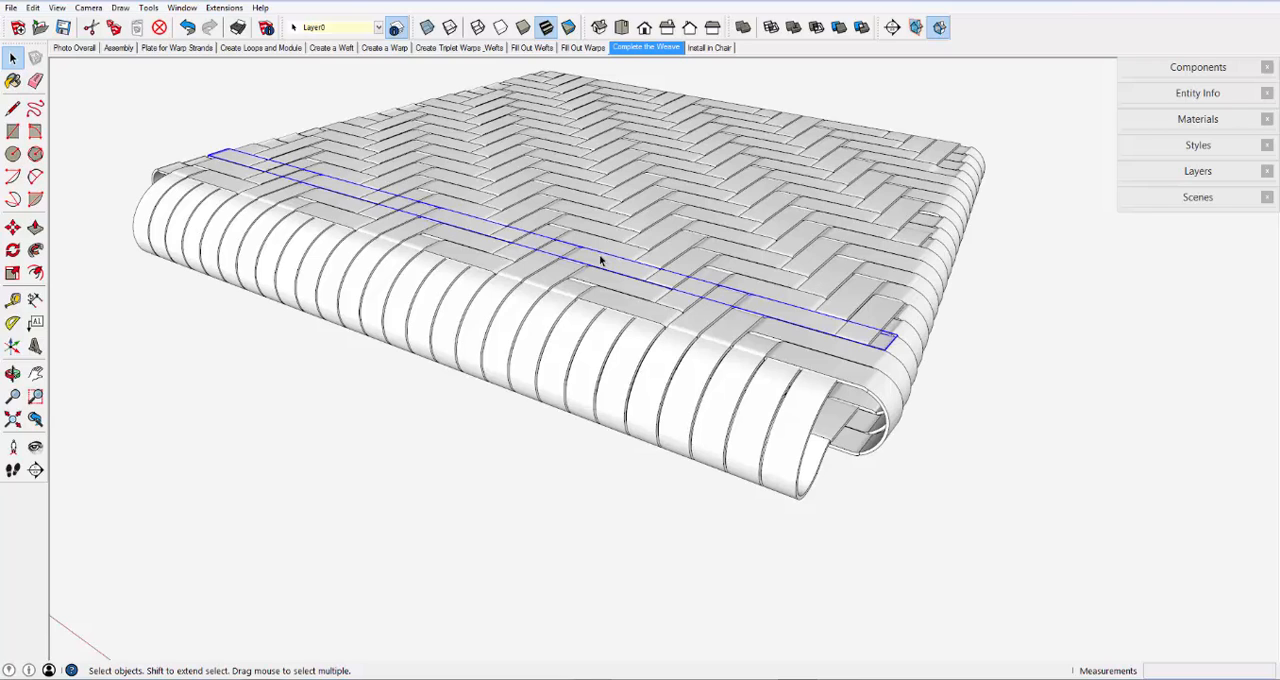
scroll(578, 338, down, 1)
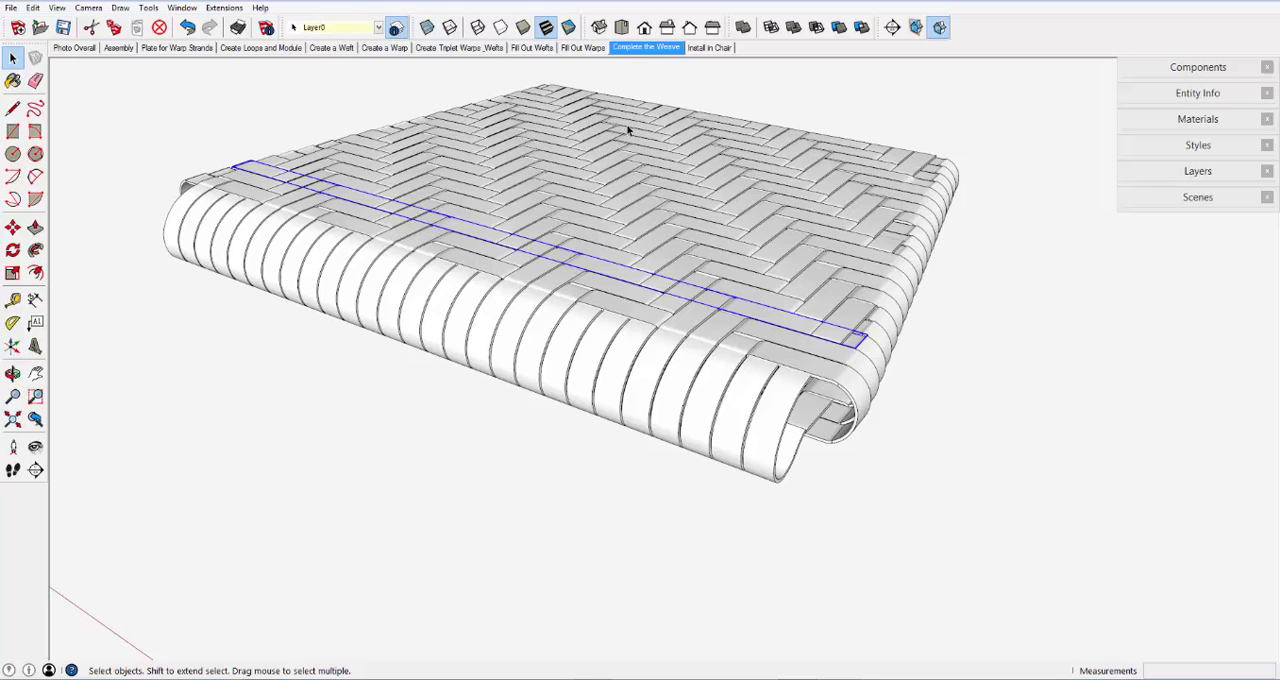
- Show the Install in Chair scene and examine how the woven seat fits the chair frame
click(697, 48)
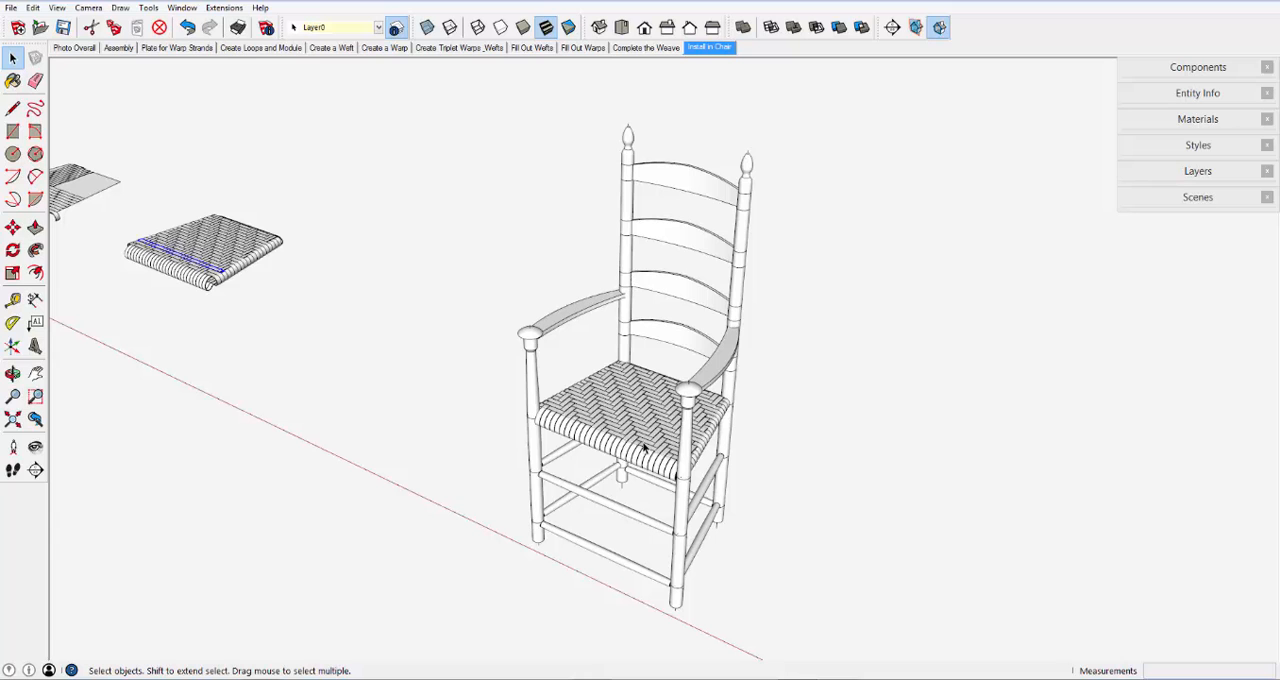
scroll(643, 447, up, 5)
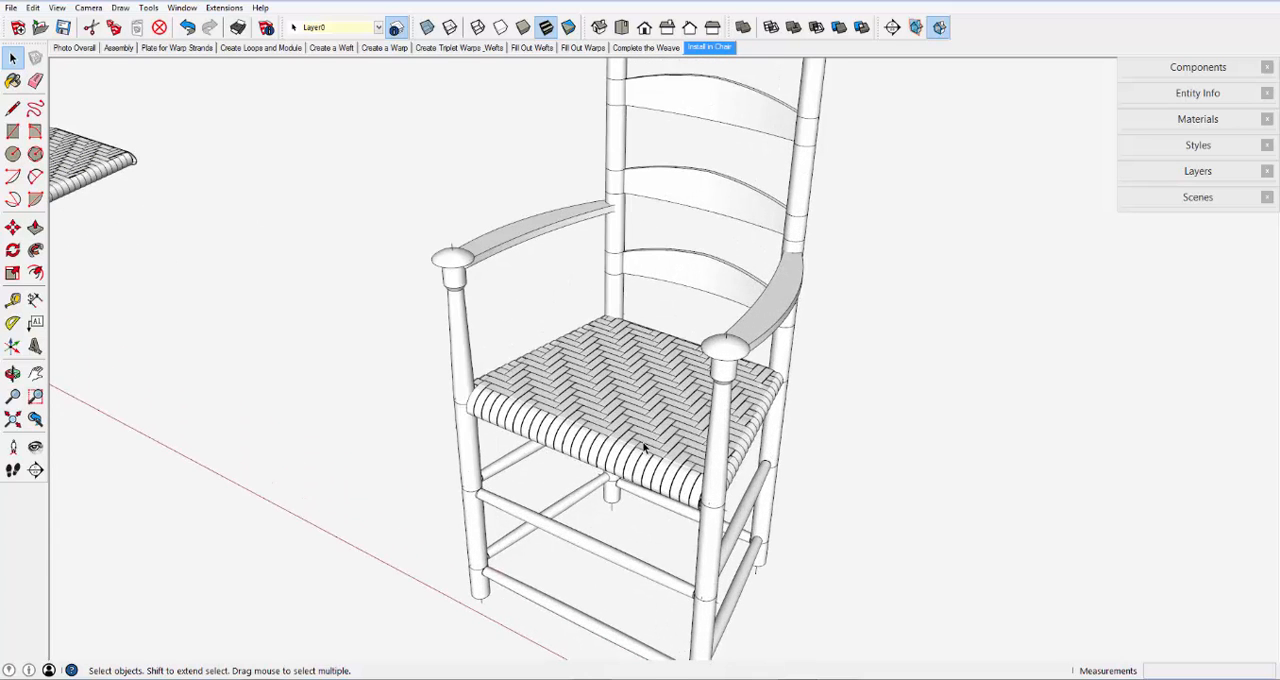
scroll(644, 447, up, 3)
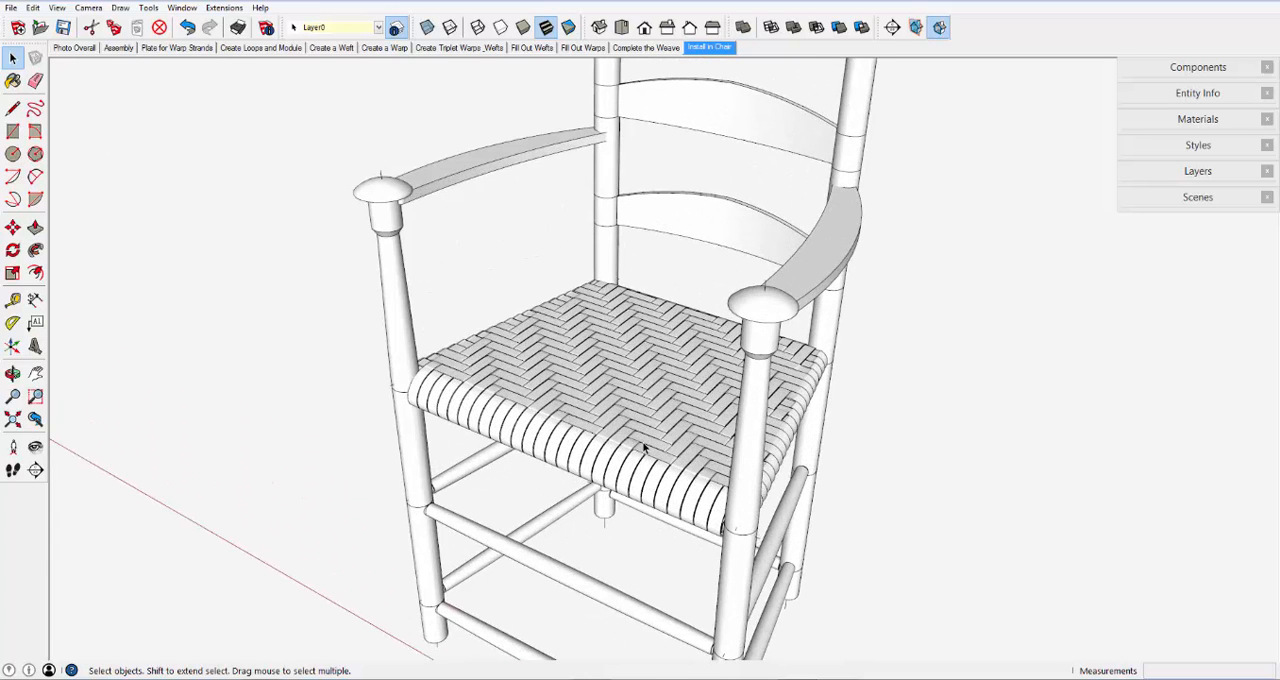
scroll(648, 490, up, 1)
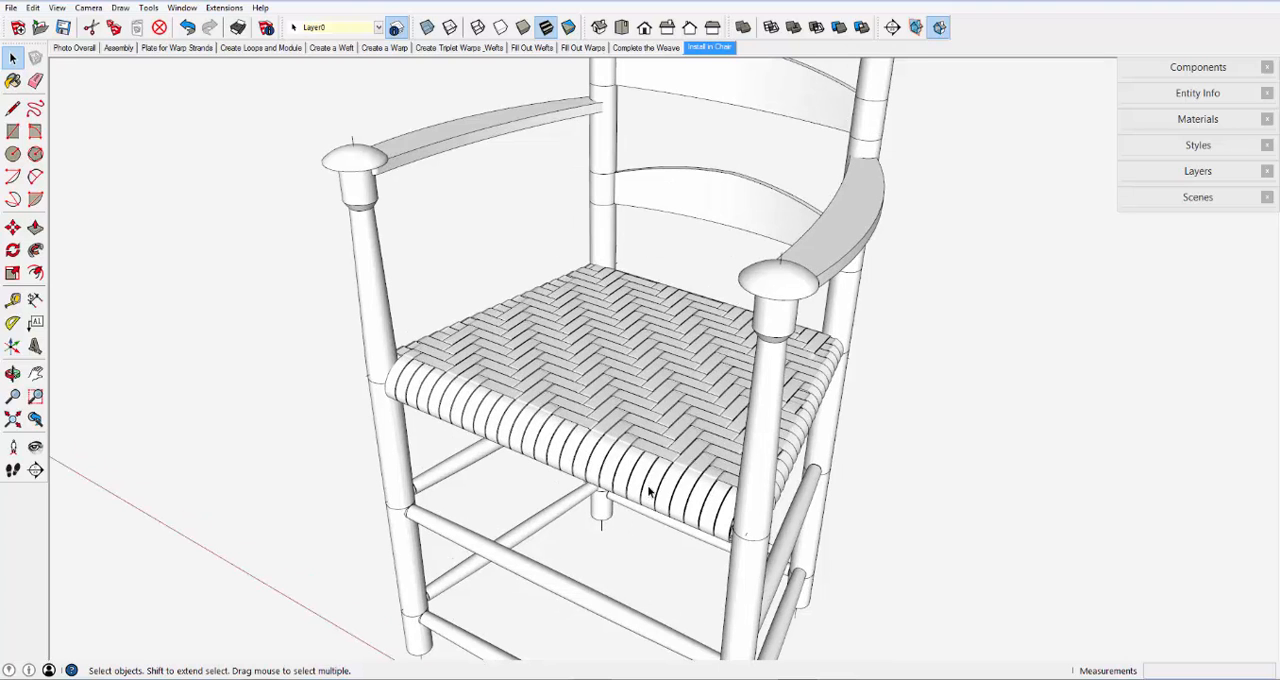
scroll(648, 490, up, 3)
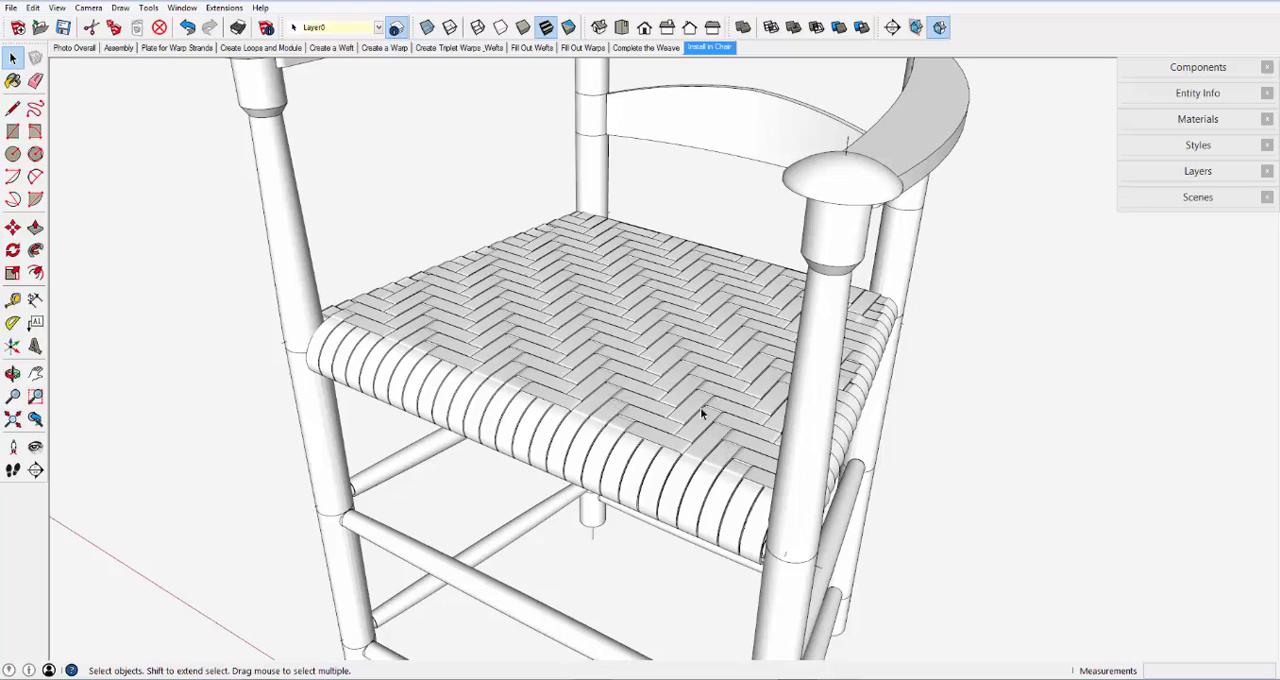
scroll(648, 319, down, 4)
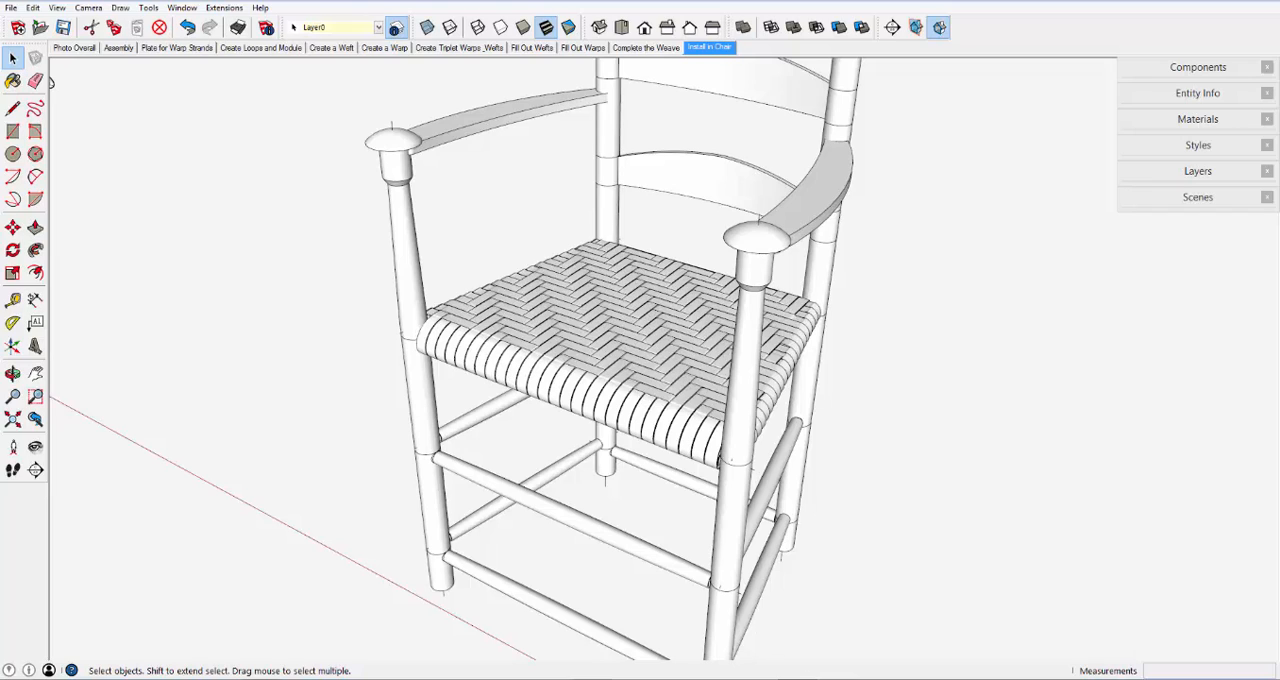
click(838, 678)
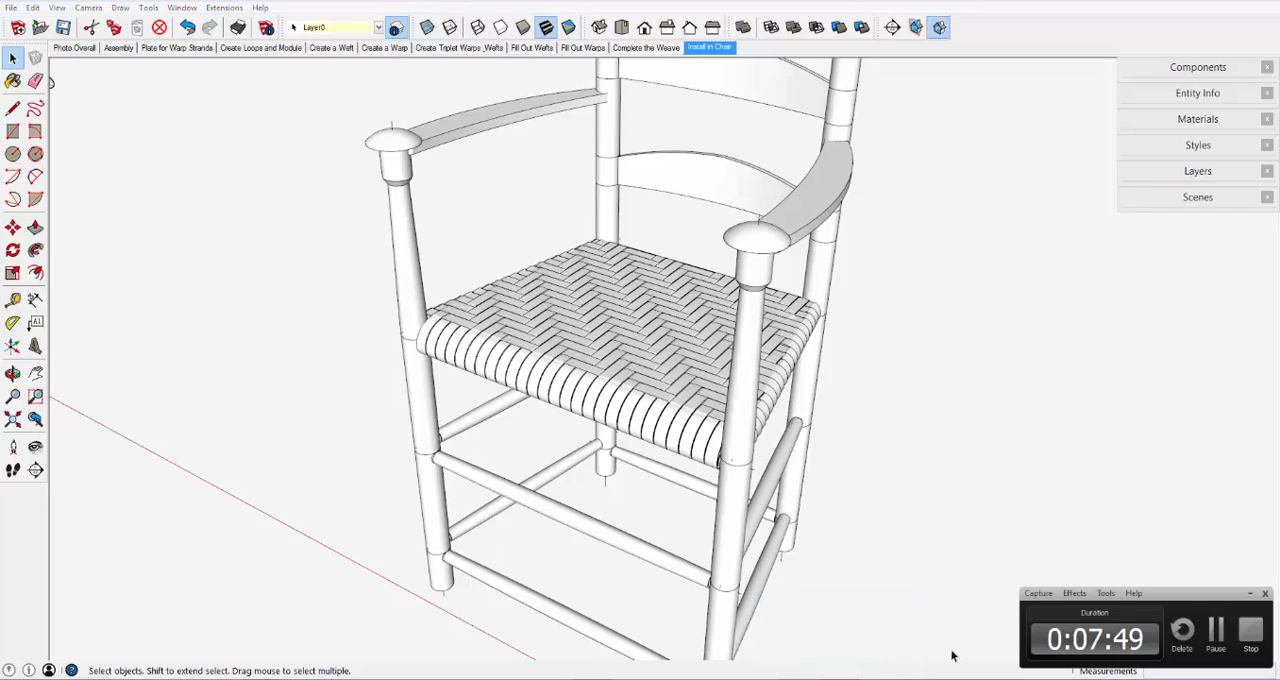
click(1249, 632)
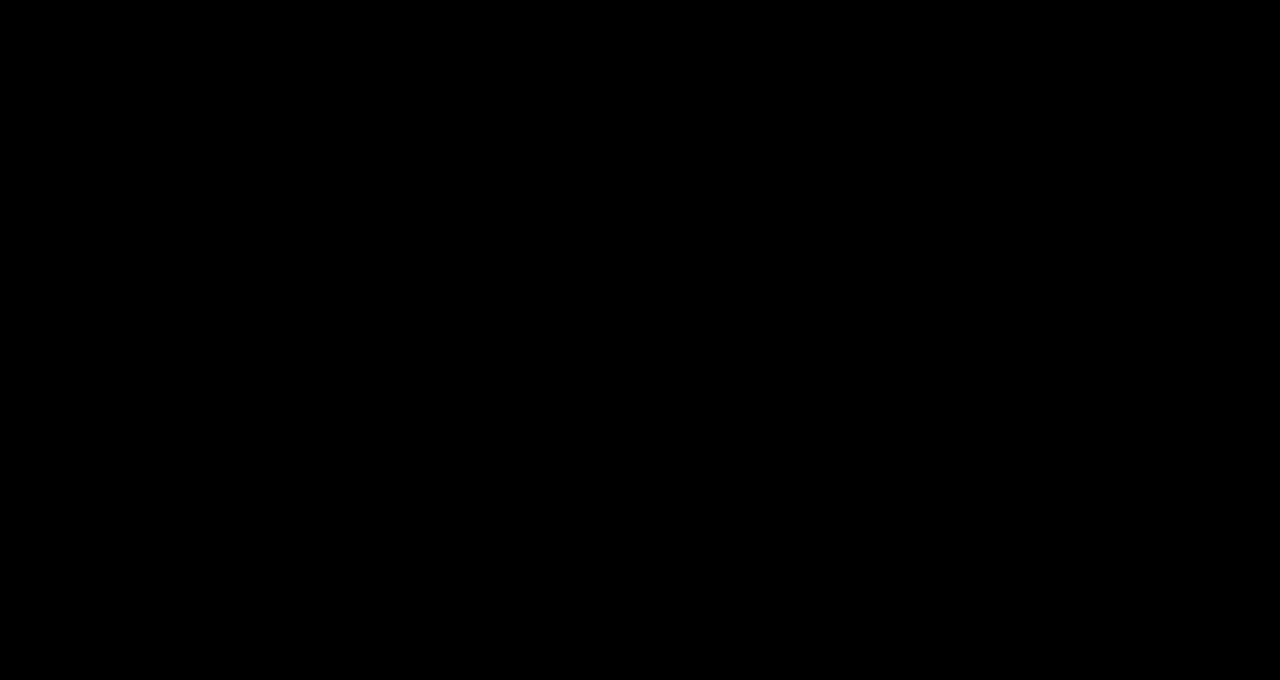